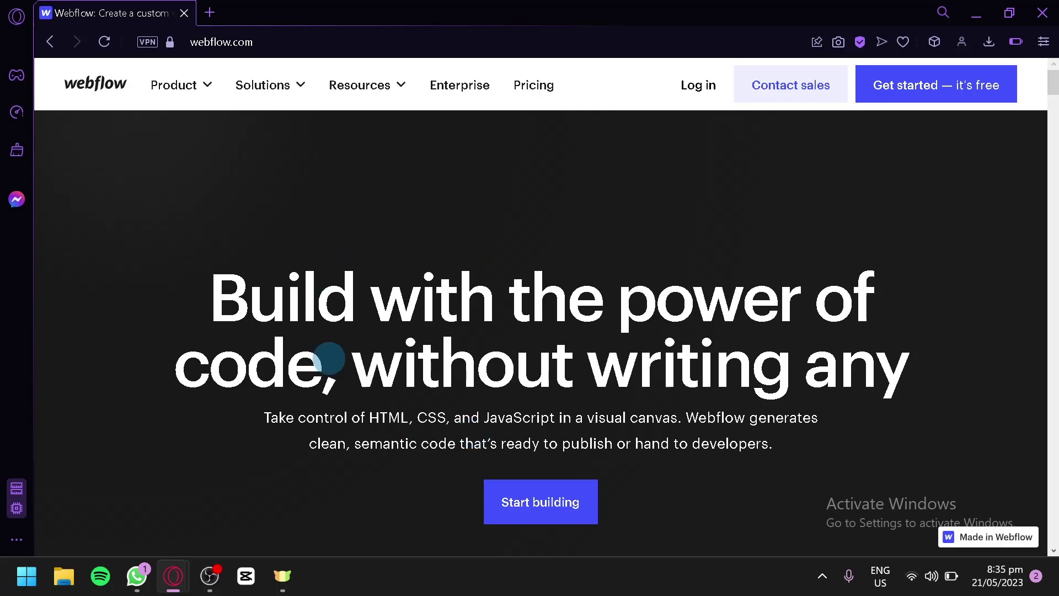
- Scroll the webflow.com 'Build with the power of code' landing page down and back up
{"action": "scroll", "coordinate": [553, 218], "scroll_direction": "down", "scroll_amount": 4}
{"action": "scroll", "coordinate": [374, 171], "scroll_direction": "up", "scroll_amount": 2}
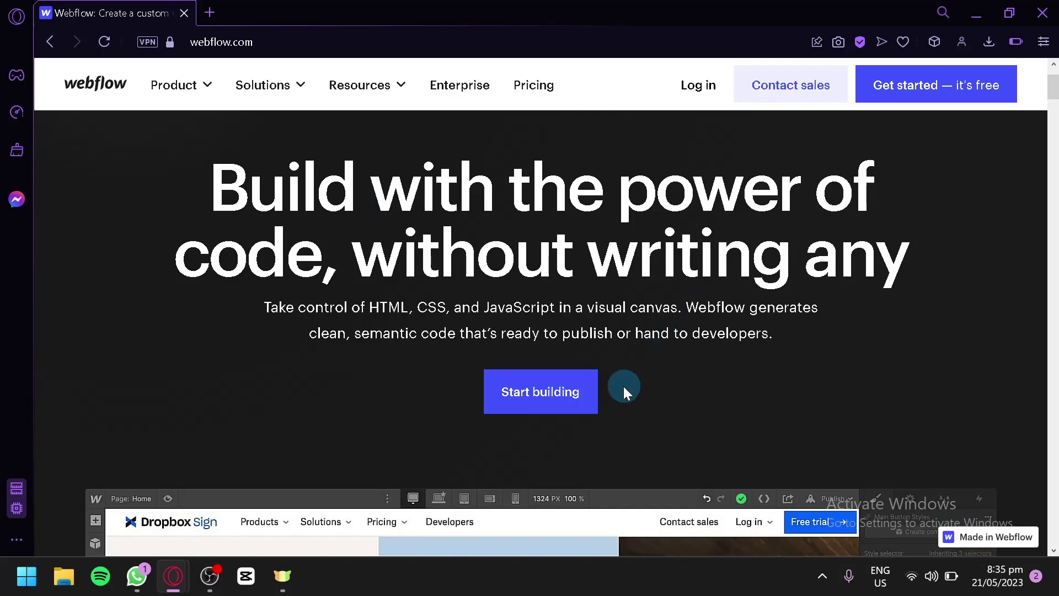
- Start building from the landing page to reach My Workspace, then open the first site's '...' options
{"action": "left_click", "coordinate": [578, 393]}
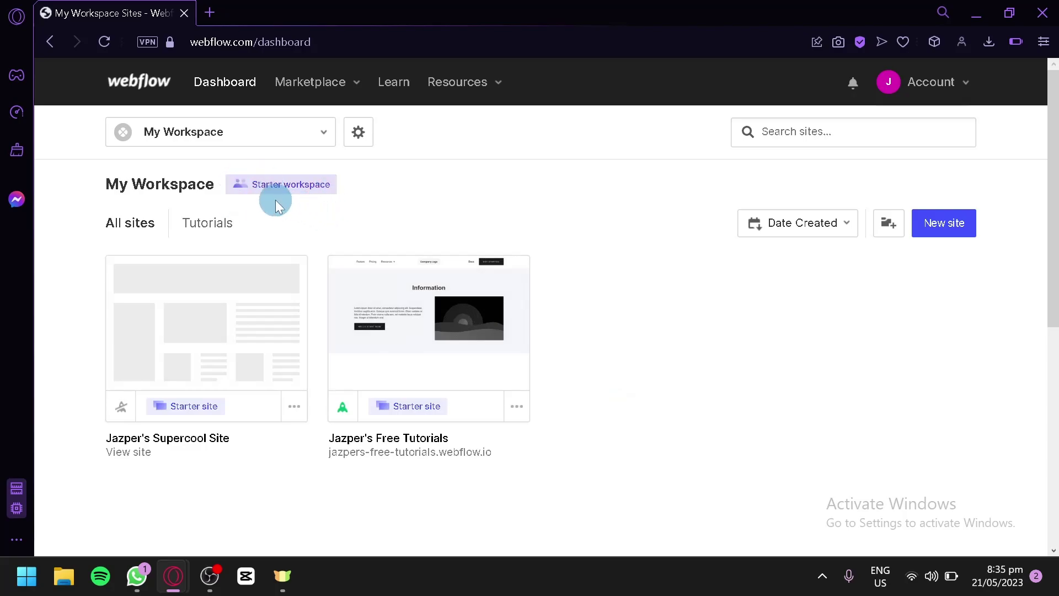
{"action": "scroll", "coordinate": [631, 273], "scroll_direction": "down", "scroll_amount": 4}
{"action": "scroll", "coordinate": [601, 264], "scroll_direction": "up", "scroll_amount": 2}
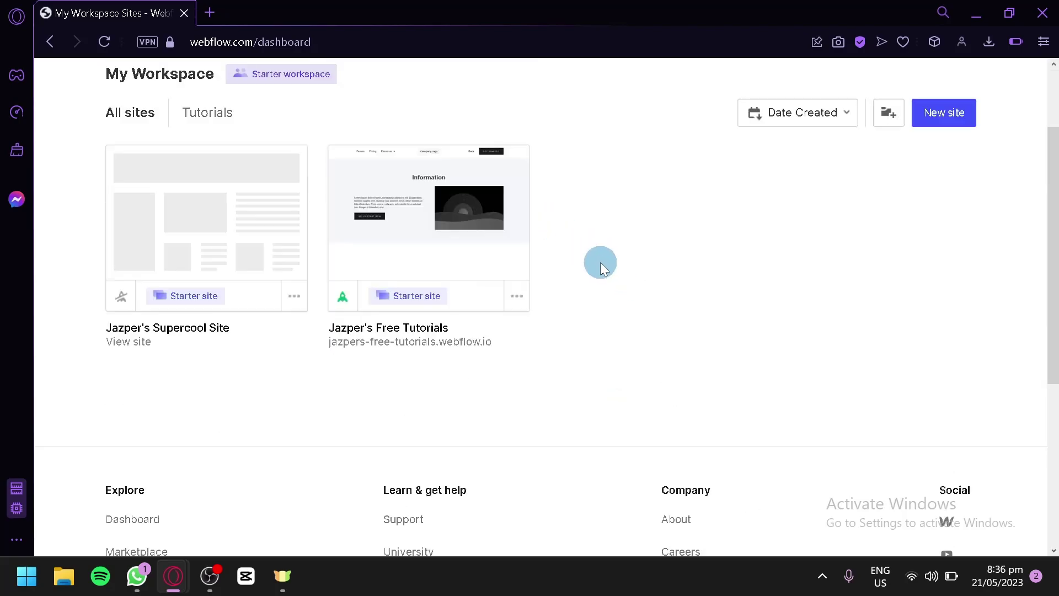
{"action": "scroll", "coordinate": [601, 263], "scroll_direction": "up", "scroll_amount": 2}
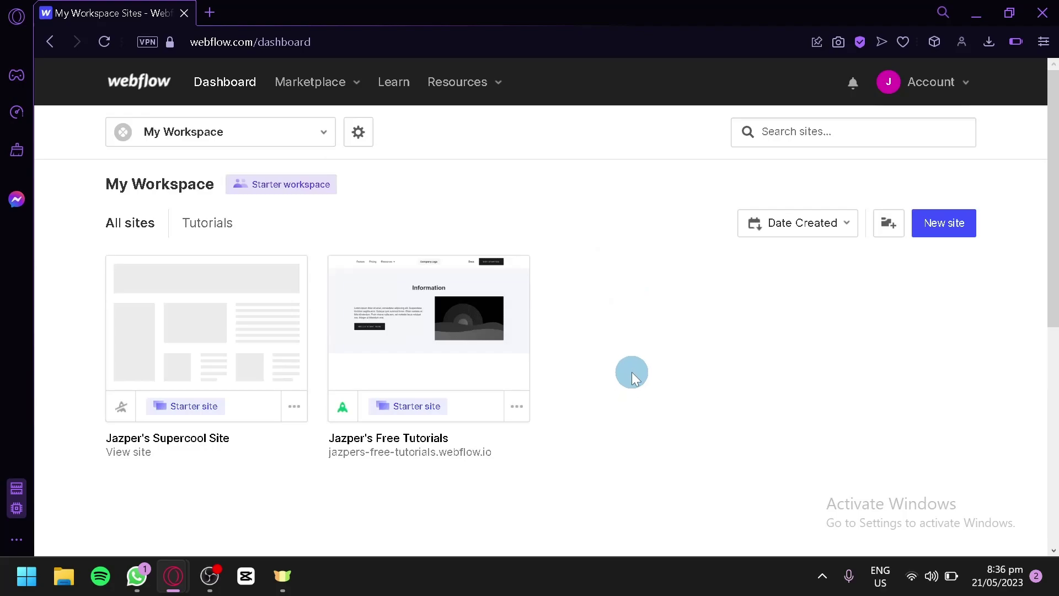
{"action": "left_click", "coordinate": [298, 409]}
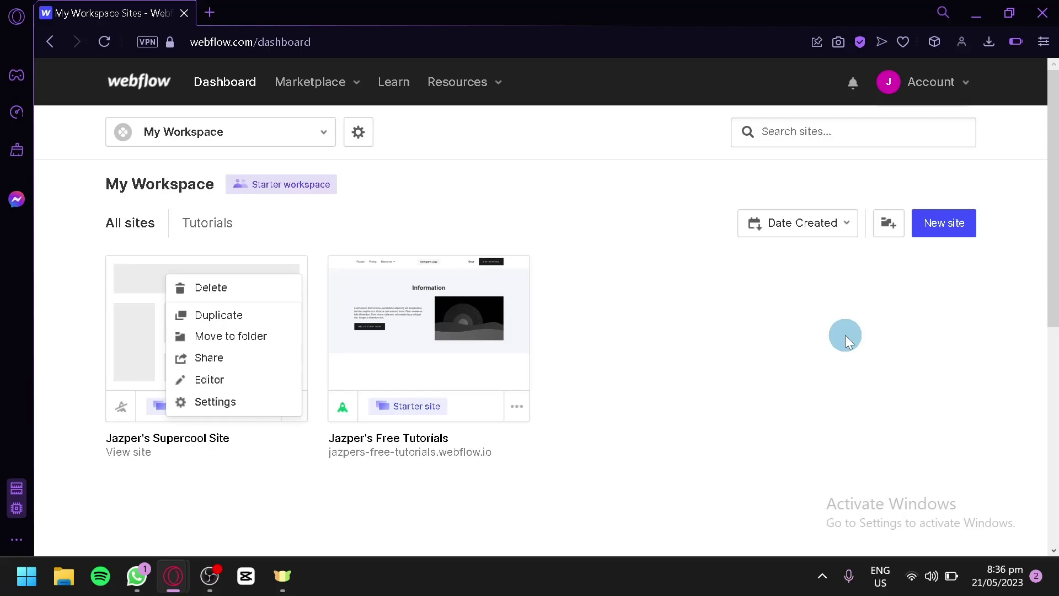
- Try a new site, return from the unhosted-site limit notice, and choose Delete on the first site
{"action": "left_click", "coordinate": [927, 228]}
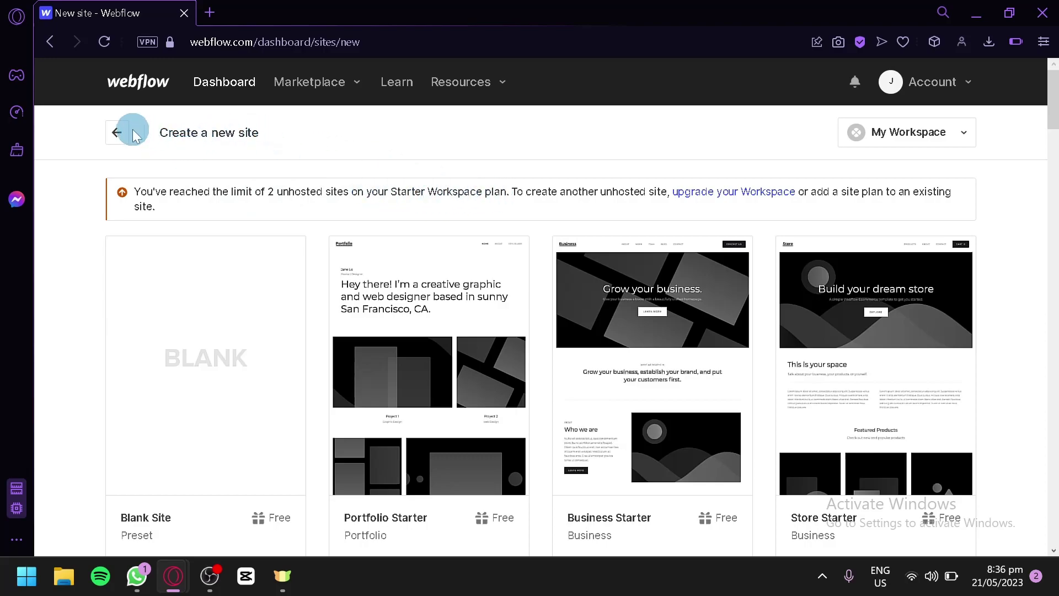
{"action": "left_click", "coordinate": [115, 134]}
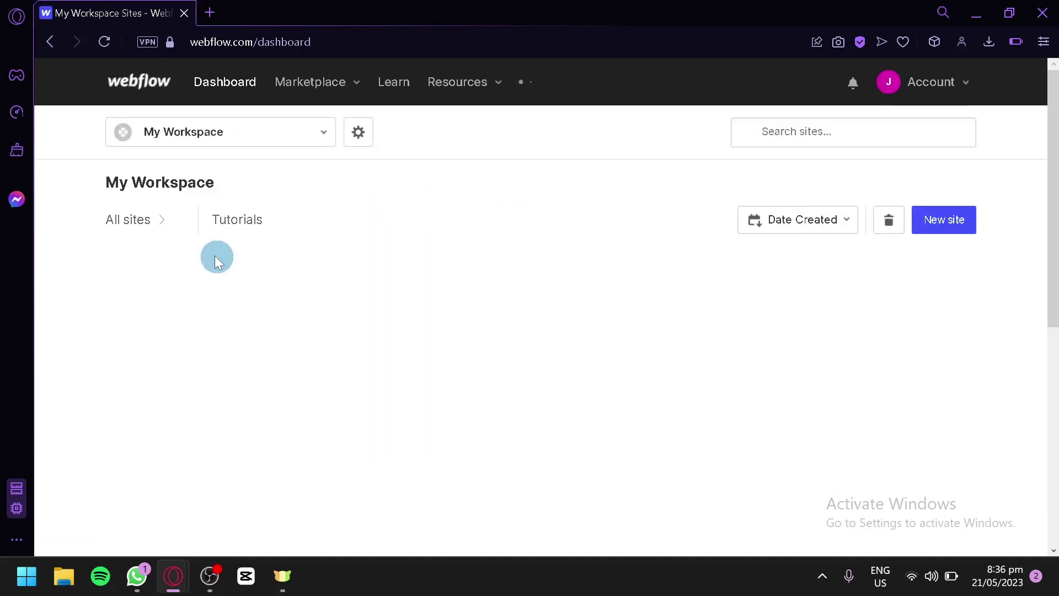
{"action": "scroll", "coordinate": [307, 290], "scroll_direction": "down", "scroll_amount": 2}
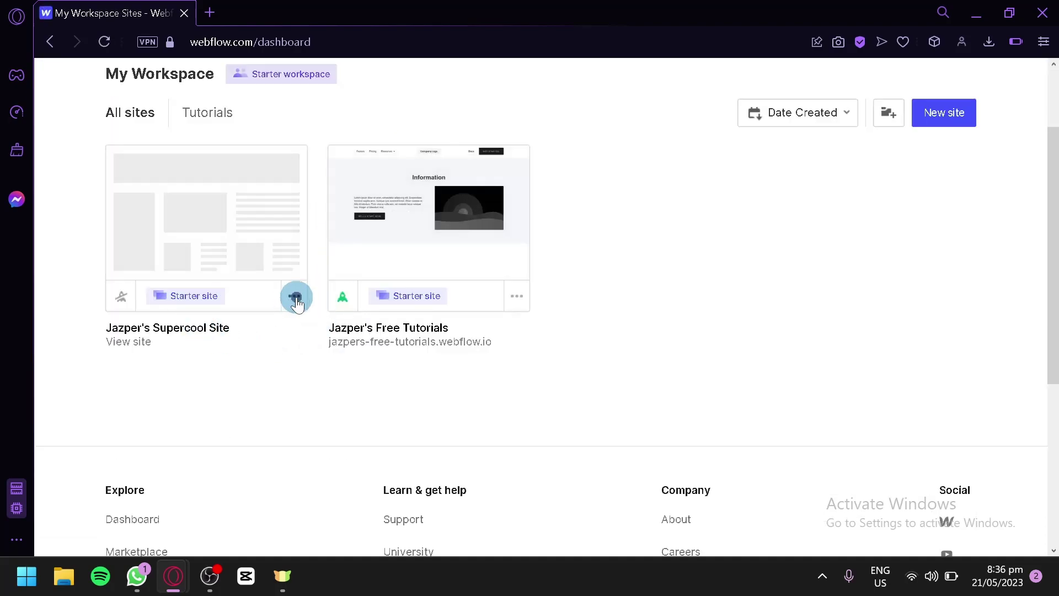
{"action": "left_click", "coordinate": [296, 298]}
{"action": "left_click", "coordinate": [215, 175]}
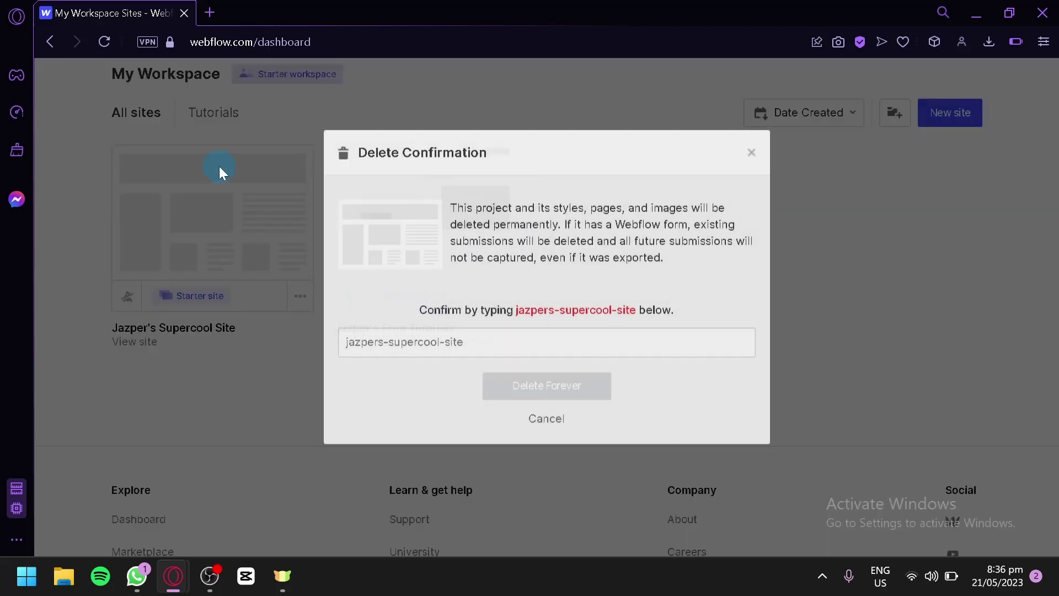
- Copy the site's name into the confirmation field and delete the site forever
{"action": "left_click", "coordinate": [542, 359]}
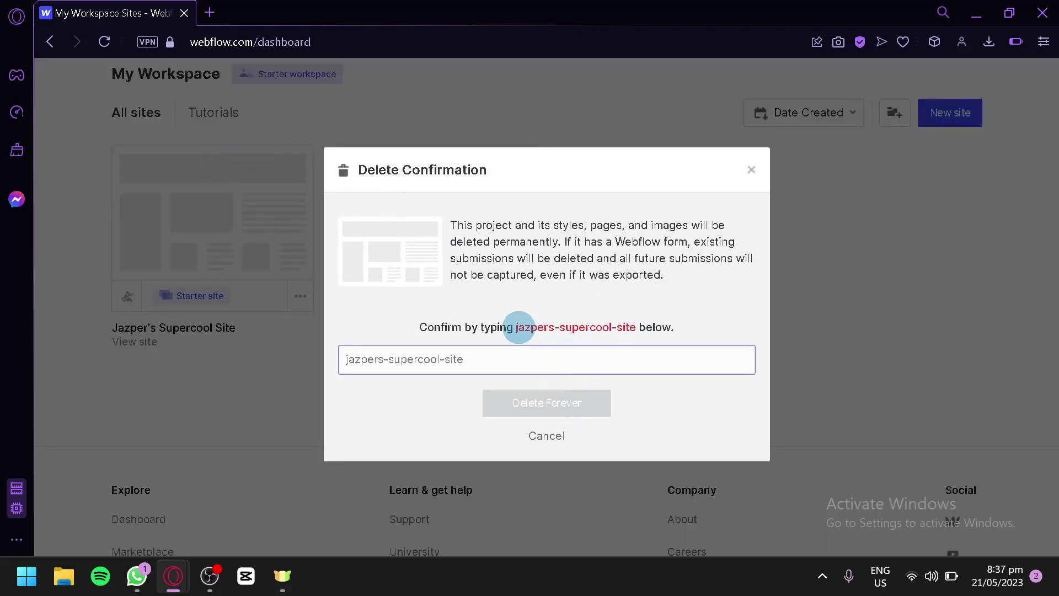
{"action": "left_click_drag", "start_coordinate": [514, 327], "coordinate": [630, 325]}
{"action": "key", "text": "ctrl+c"}
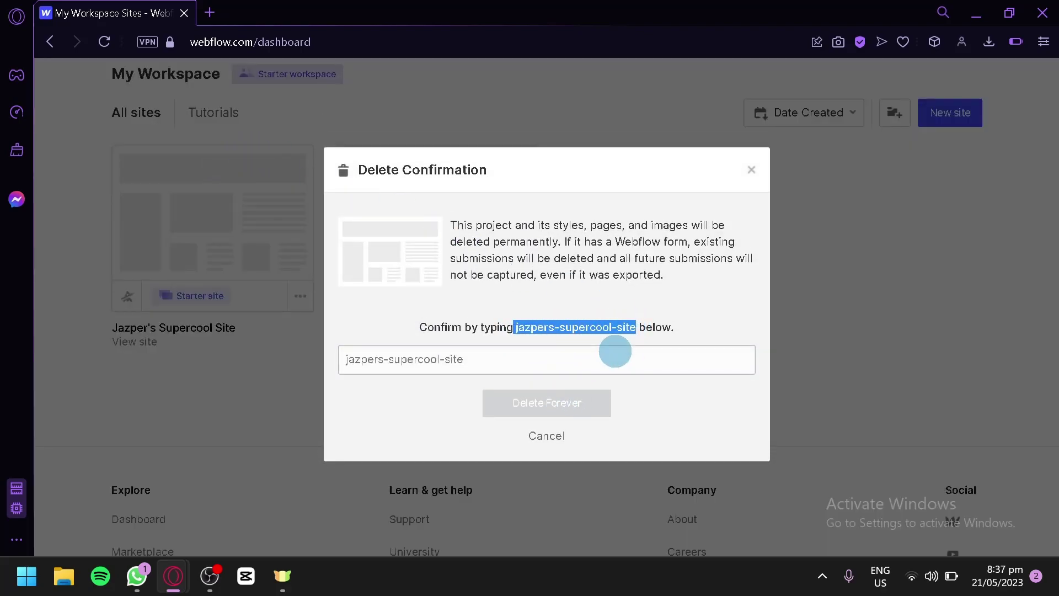
{"action": "left_click", "coordinate": [604, 359]}
{"action": "key", "text": "ctrl+v"}
{"action": "left_click", "coordinate": [575, 400]}
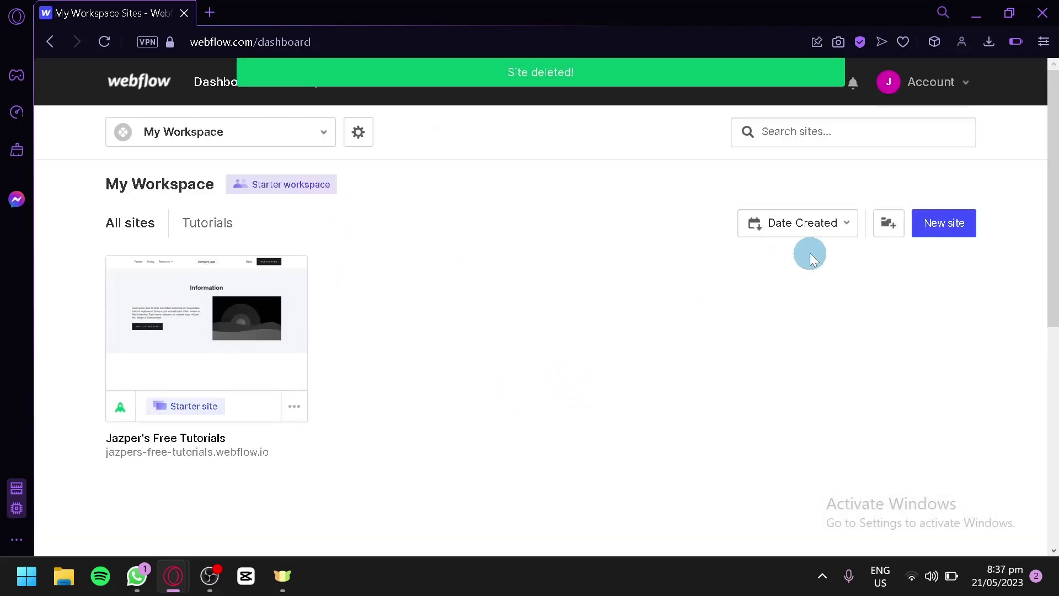
- Start a new site and browse through the Create a new site template sections
{"action": "left_click", "coordinate": [944, 225]}
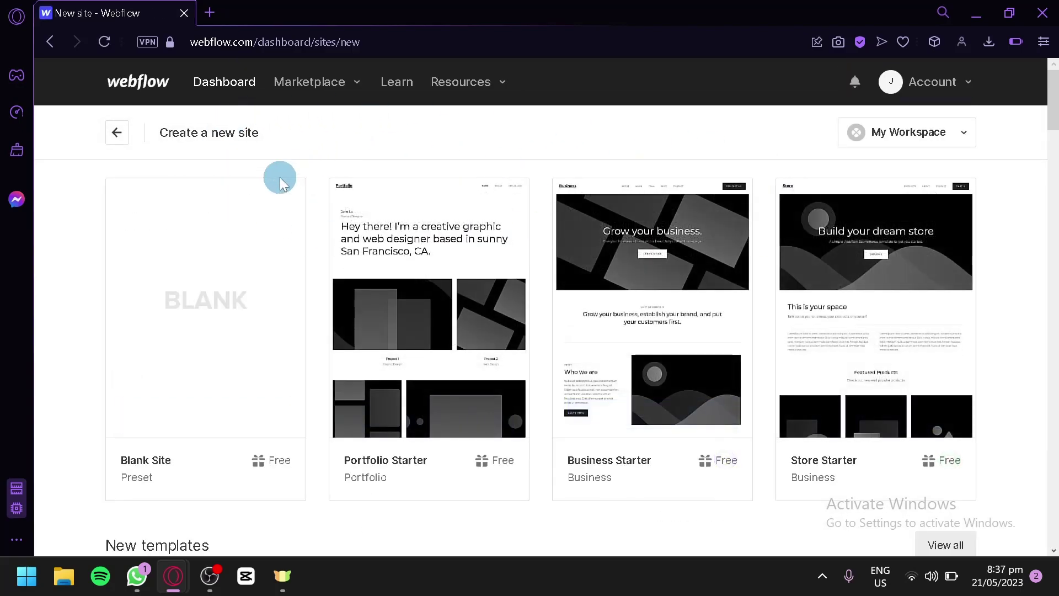
{"action": "mouse_move", "coordinate": [281, 177]}
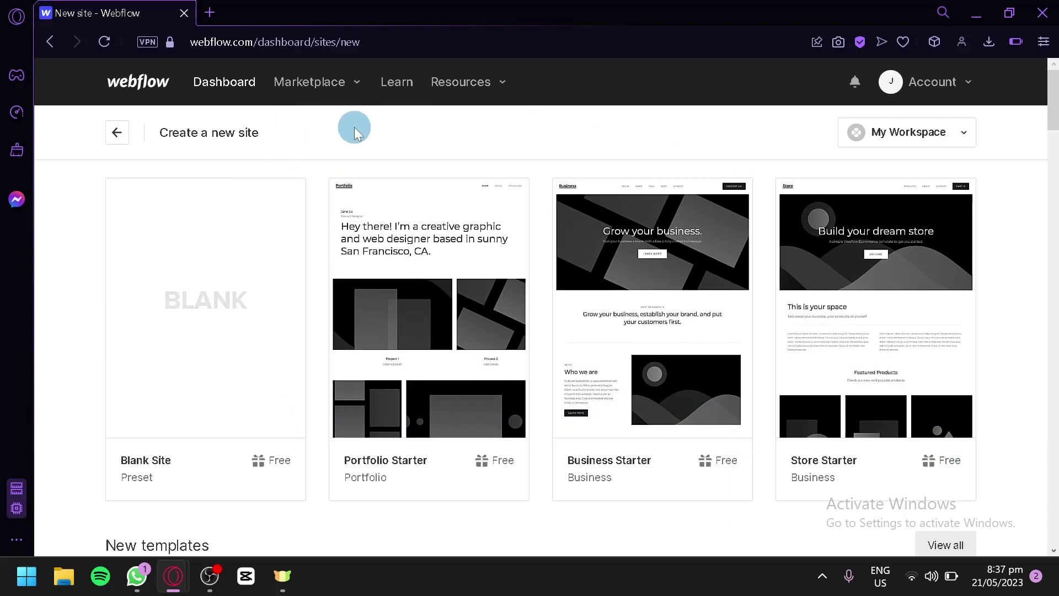
{"action": "scroll", "coordinate": [509, 111], "scroll_direction": "down", "scroll_amount": 6}
{"action": "scroll", "coordinate": [946, 336], "scroll_direction": "down", "scroll_amount": 13}
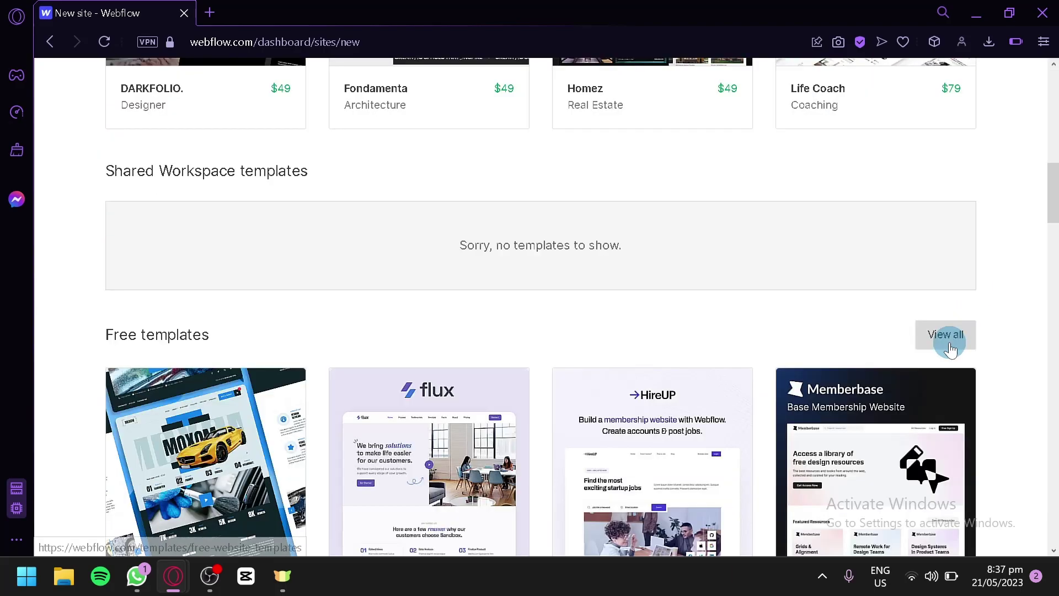
{"action": "scroll", "coordinate": [945, 325], "scroll_direction": "up", "scroll_amount": 15}
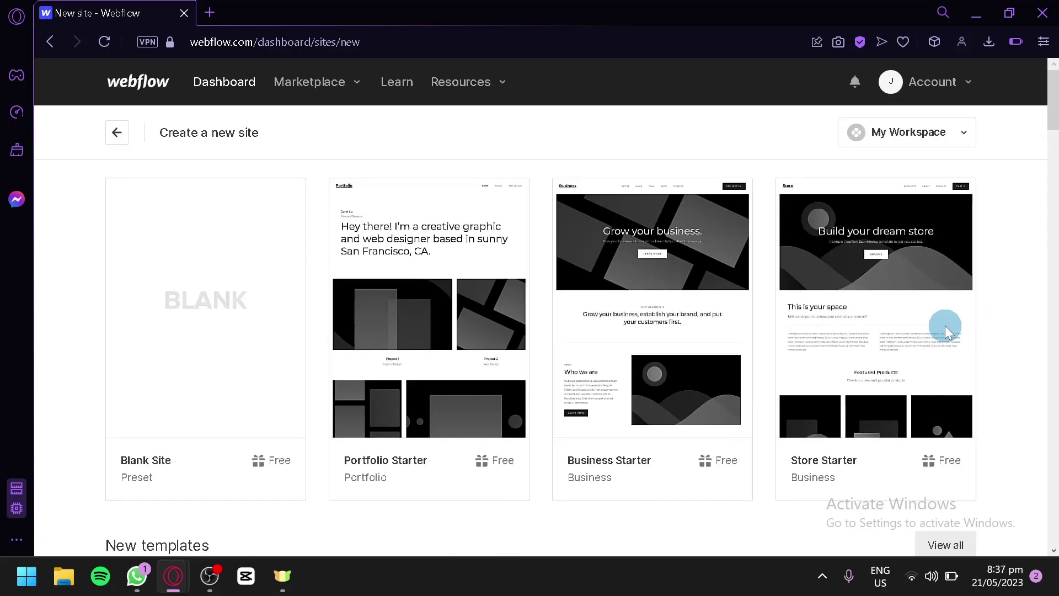
{"action": "scroll", "coordinate": [690, 232], "scroll_direction": "down", "scroll_amount": 8}
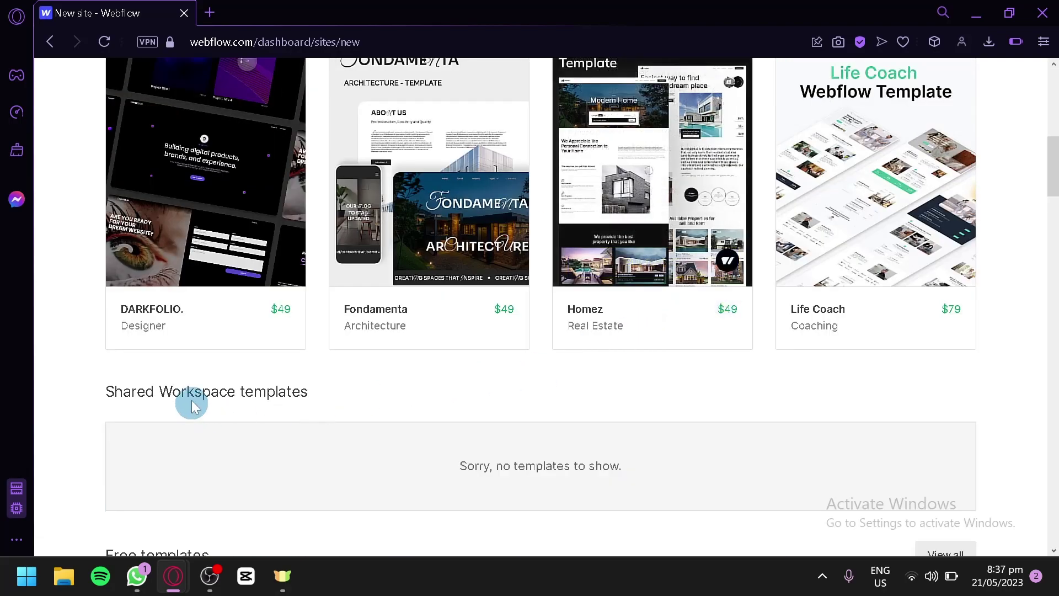
{"action": "mouse_move", "coordinate": [499, 338]}
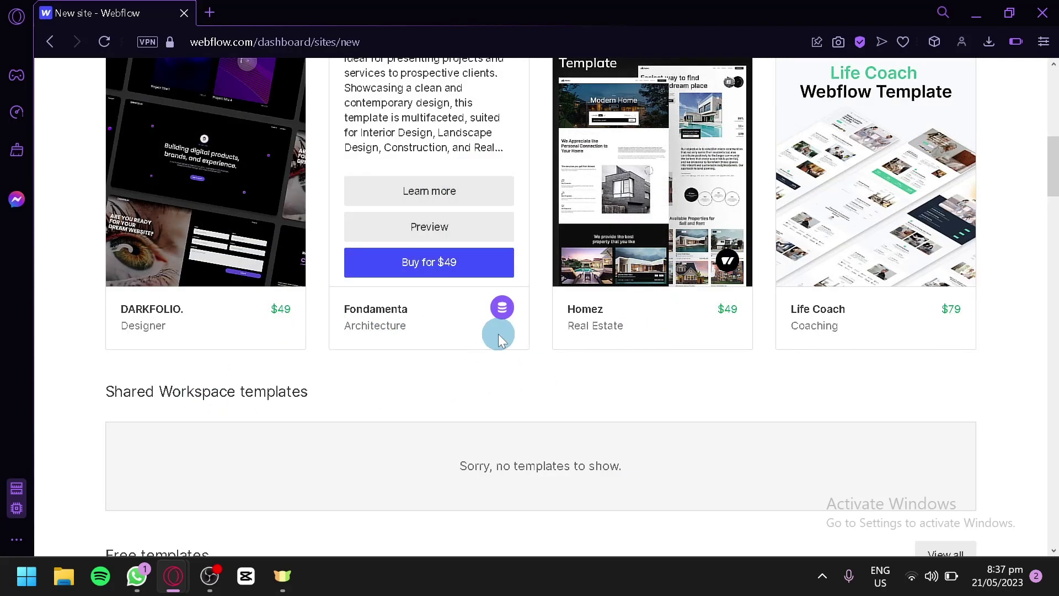
{"action": "scroll", "coordinate": [943, 309], "scroll_direction": "down", "scroll_amount": 9}
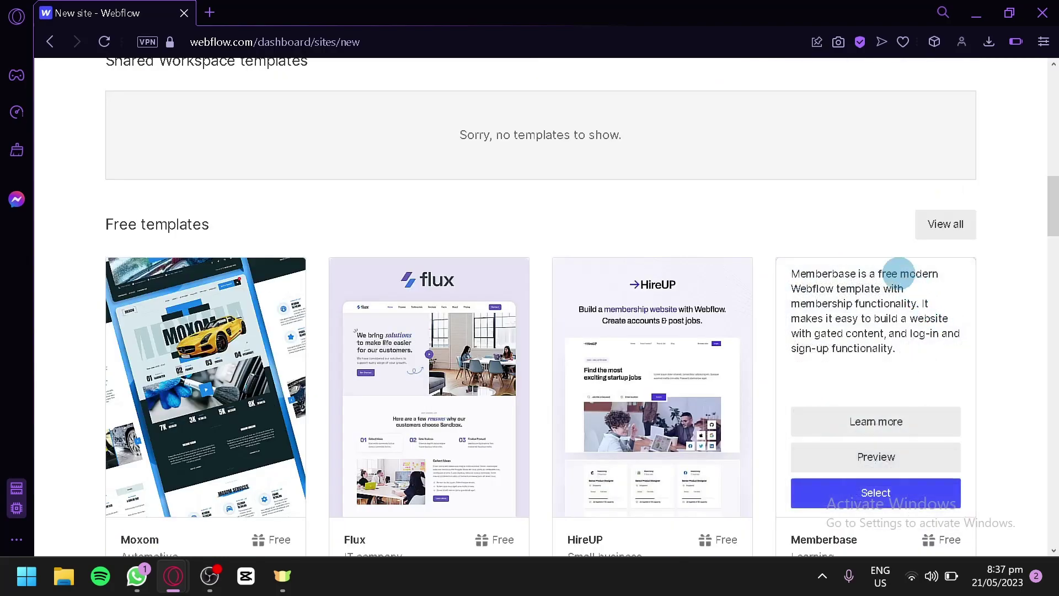
{"action": "scroll", "coordinate": [883, 265], "scroll_direction": "down", "scroll_amount": 8}
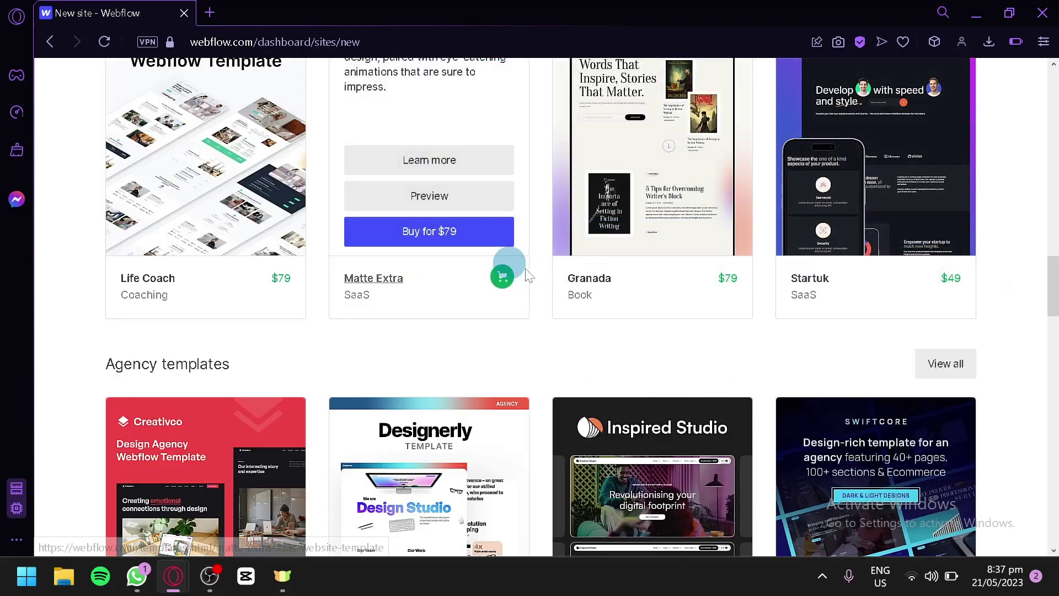
{"action": "scroll", "coordinate": [650, 339], "scroll_direction": "up", "scroll_amount": 13}
{"action": "scroll", "coordinate": [648, 338], "scroll_direction": "up", "scroll_amount": 12}
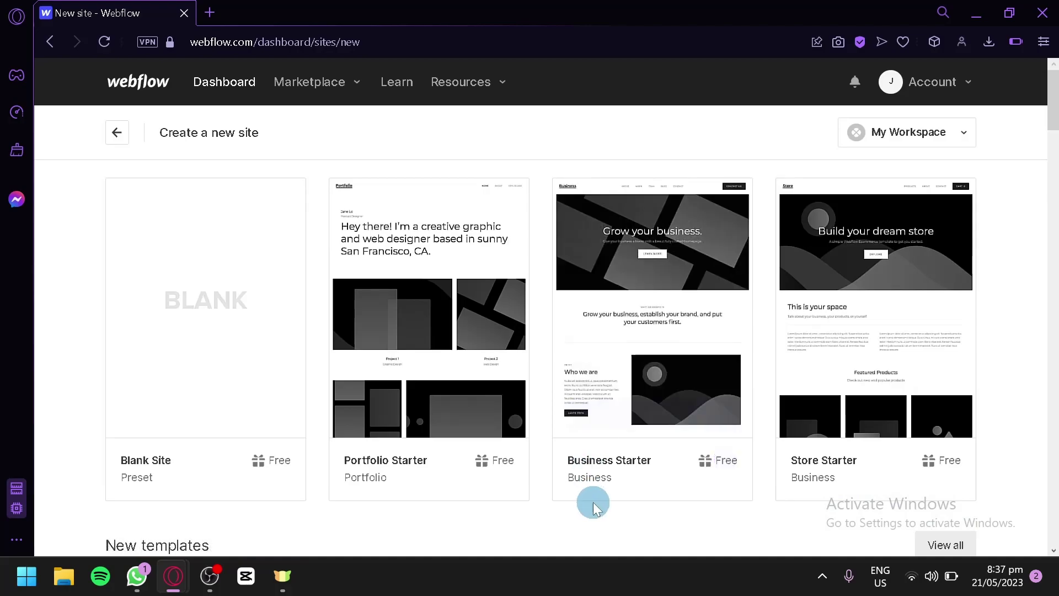
{"action": "scroll", "coordinate": [601, 491], "scroll_direction": "down", "scroll_amount": 7}
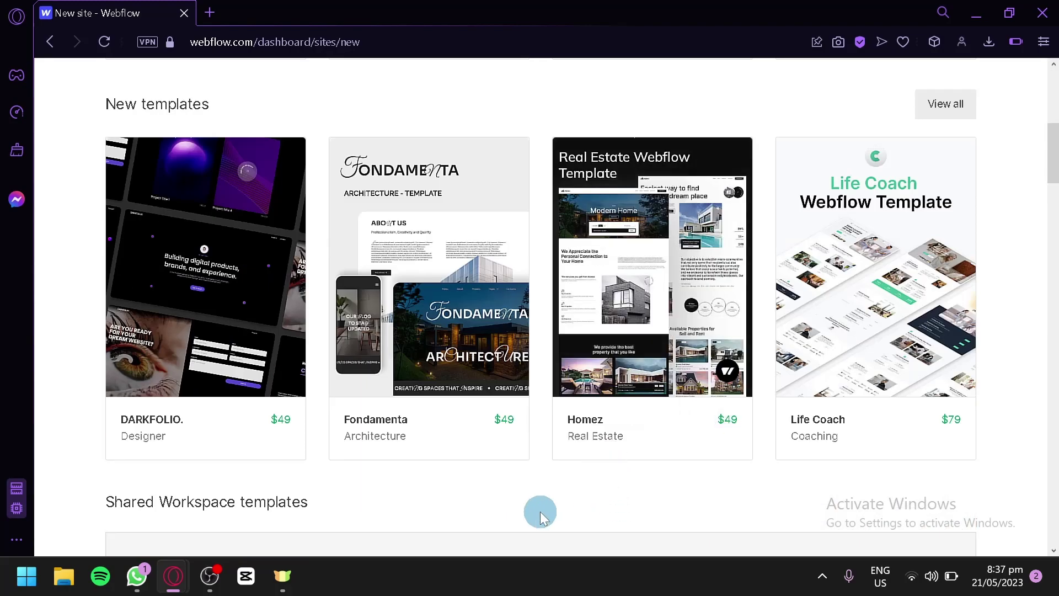
{"action": "scroll", "coordinate": [369, 259], "scroll_direction": "down", "scroll_amount": 5}
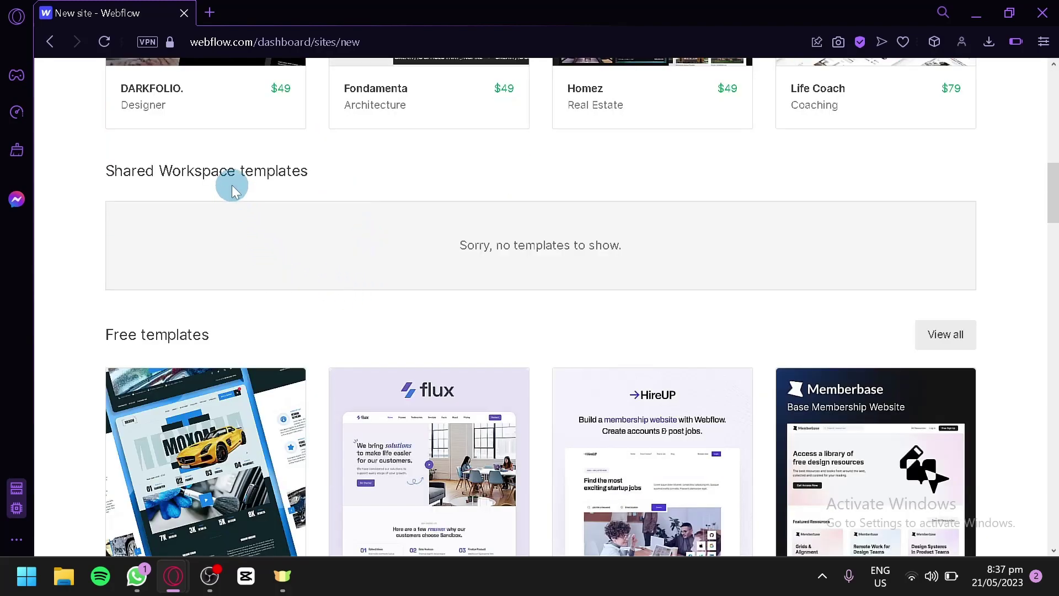
{"action": "scroll", "coordinate": [259, 204], "scroll_direction": "down", "scroll_amount": 10}
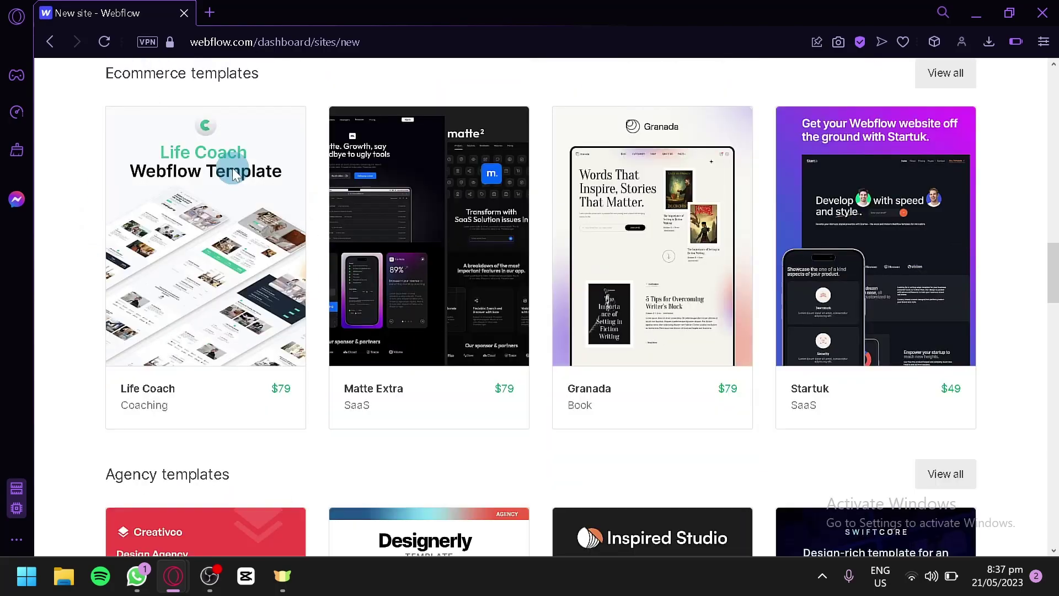
{"action": "scroll", "coordinate": [235, 174], "scroll_direction": "down", "scroll_amount": 5}
{"action": "scroll", "coordinate": [310, 171], "scroll_direction": "down", "scroll_amount": 4}
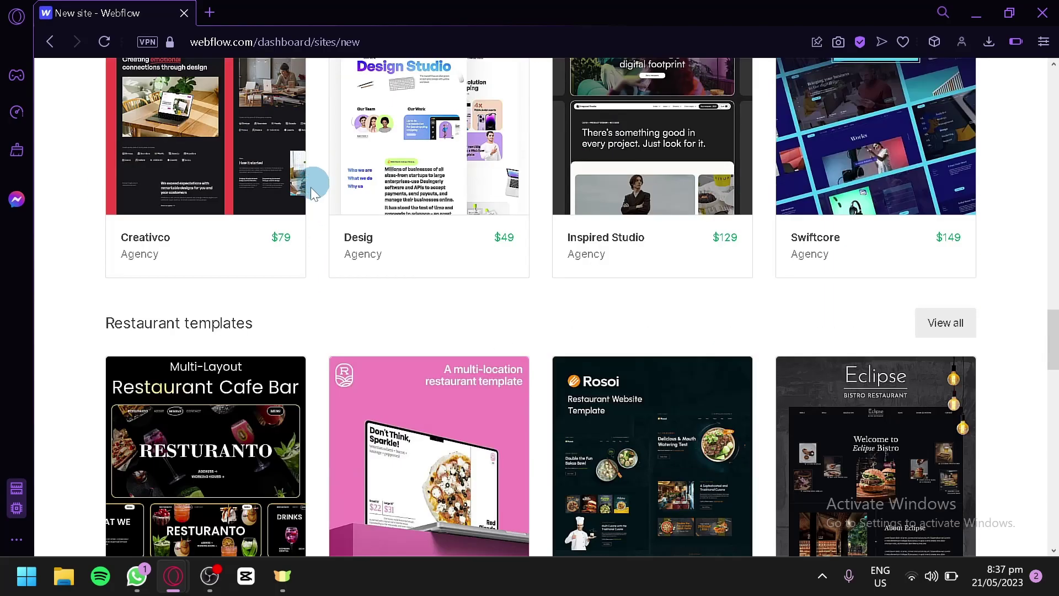
{"action": "scroll", "coordinate": [188, 332], "scroll_direction": "down", "scroll_amount": 7}
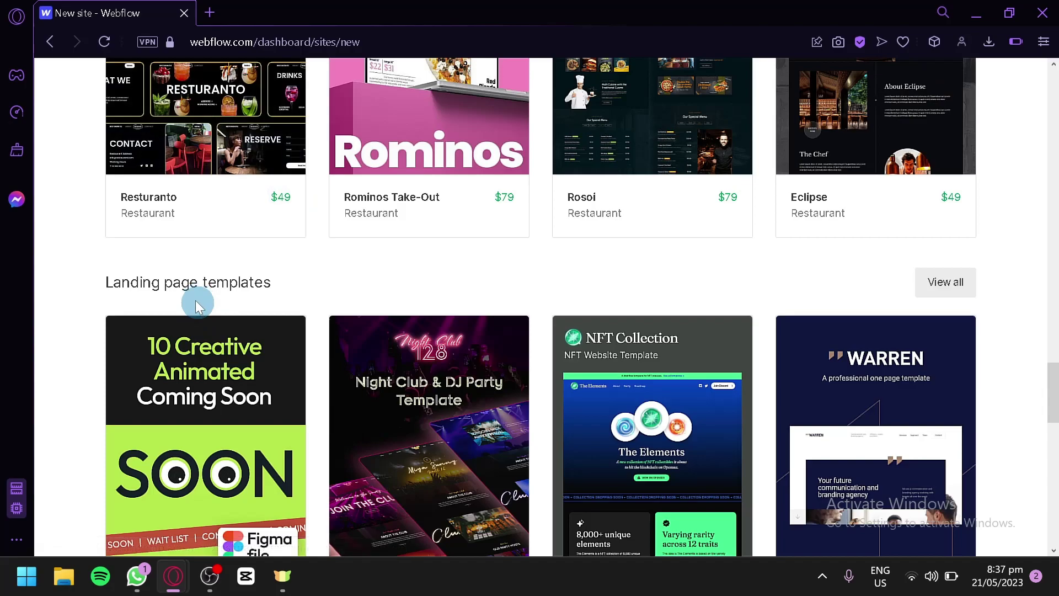
{"action": "scroll", "coordinate": [264, 237], "scroll_direction": "down", "scroll_amount": 5}
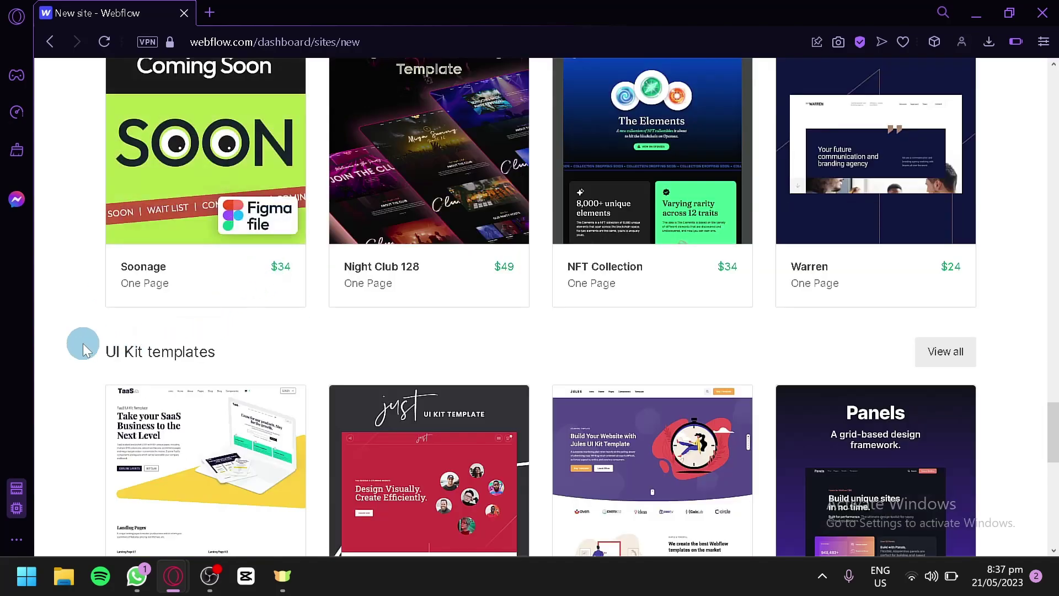
{"action": "scroll", "coordinate": [200, 349], "scroll_direction": "down", "scroll_amount": 8}
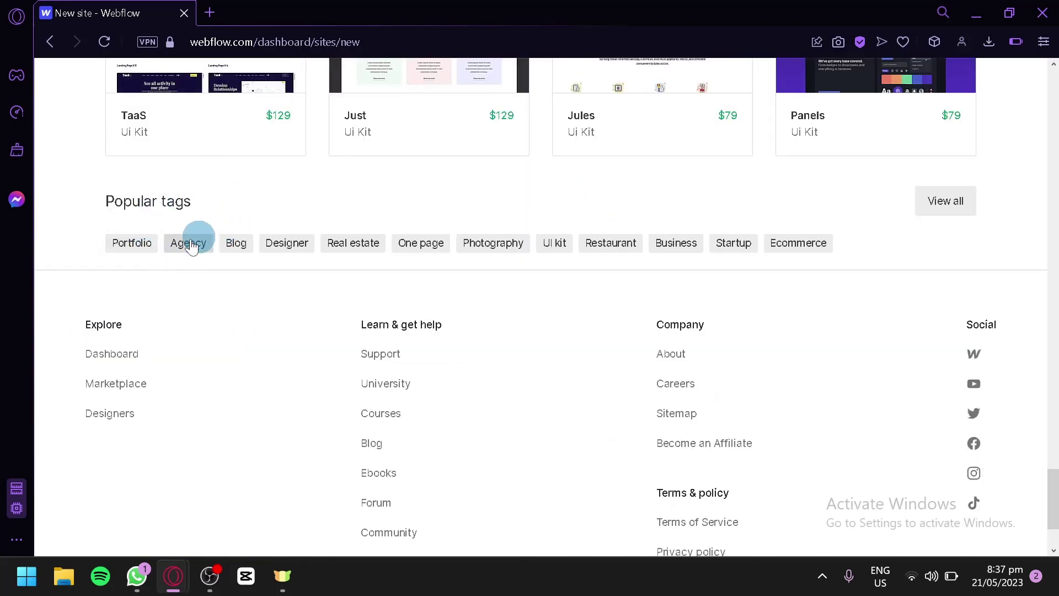
{"action": "scroll", "coordinate": [769, 249], "scroll_direction": "up", "scroll_amount": 7}
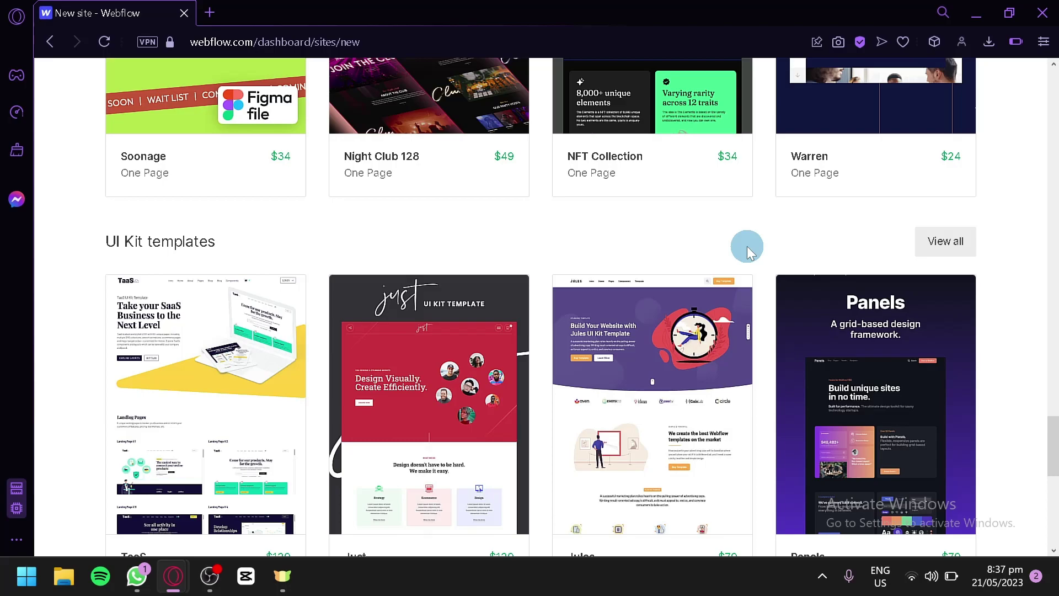
{"action": "scroll", "coordinate": [747, 246], "scroll_direction": "up", "scroll_amount": 9}
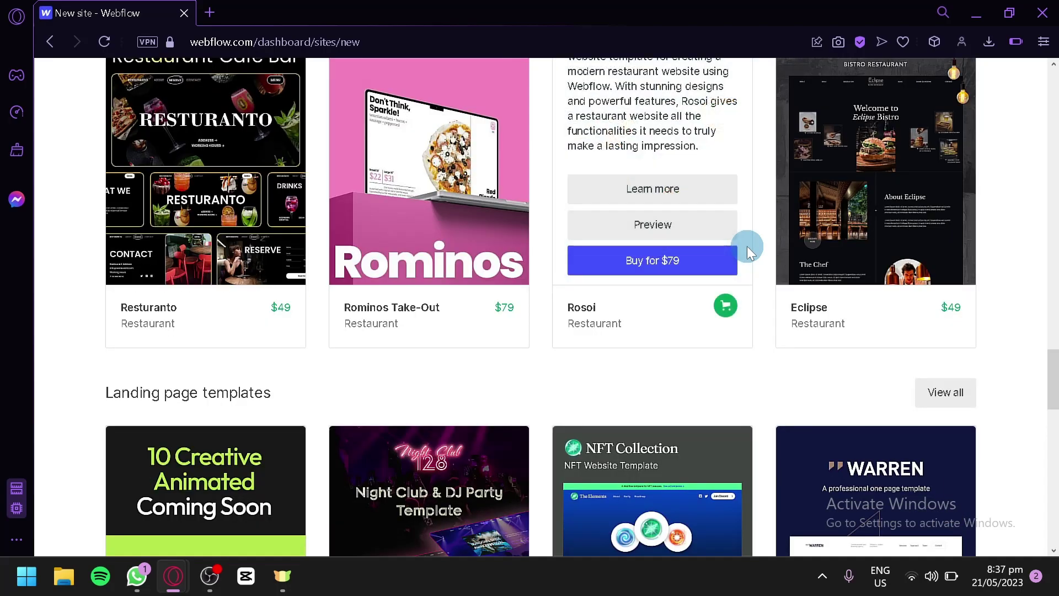
{"action": "scroll", "coordinate": [747, 246], "scroll_direction": "up", "scroll_amount": 16}
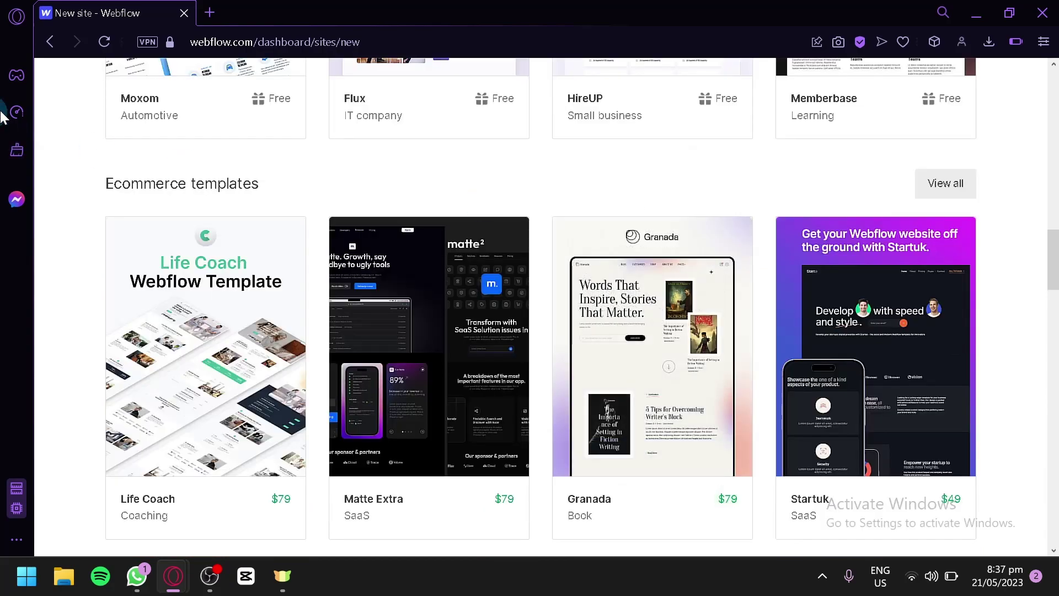
{"action": "scroll", "coordinate": [280, 160], "scroll_direction": "down", "scroll_amount": 2}
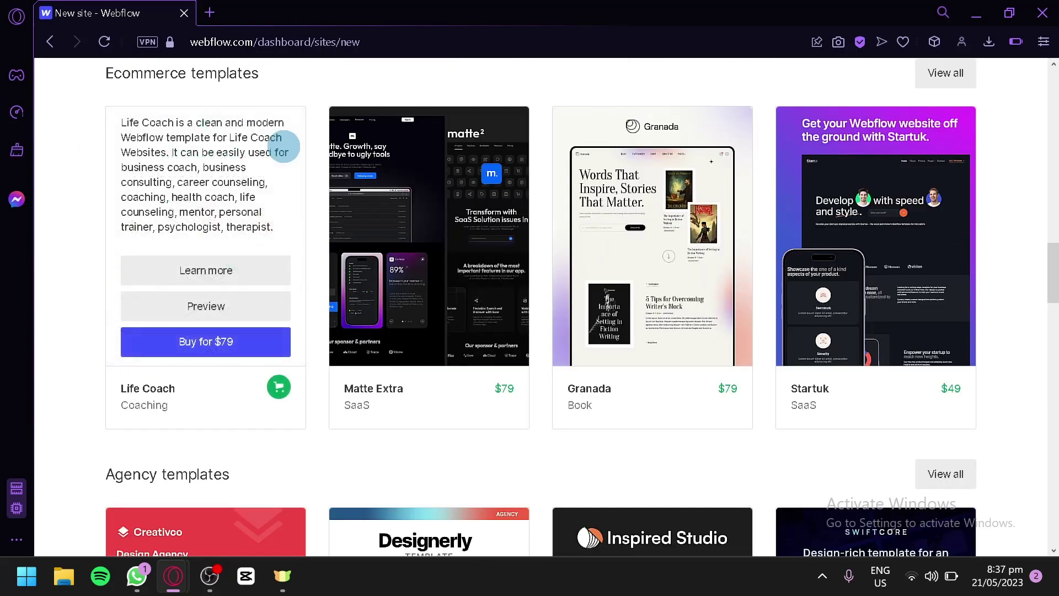
{"action": "scroll", "coordinate": [1033, 436], "scroll_direction": "up", "scroll_amount": 2}
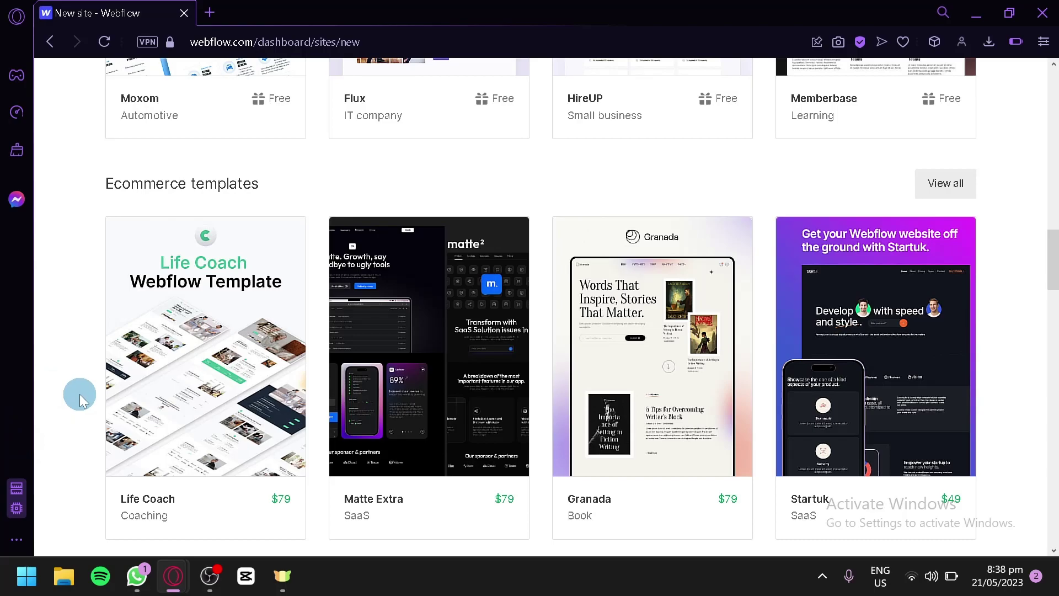
{"action": "mouse_move", "coordinate": [256, 497]}
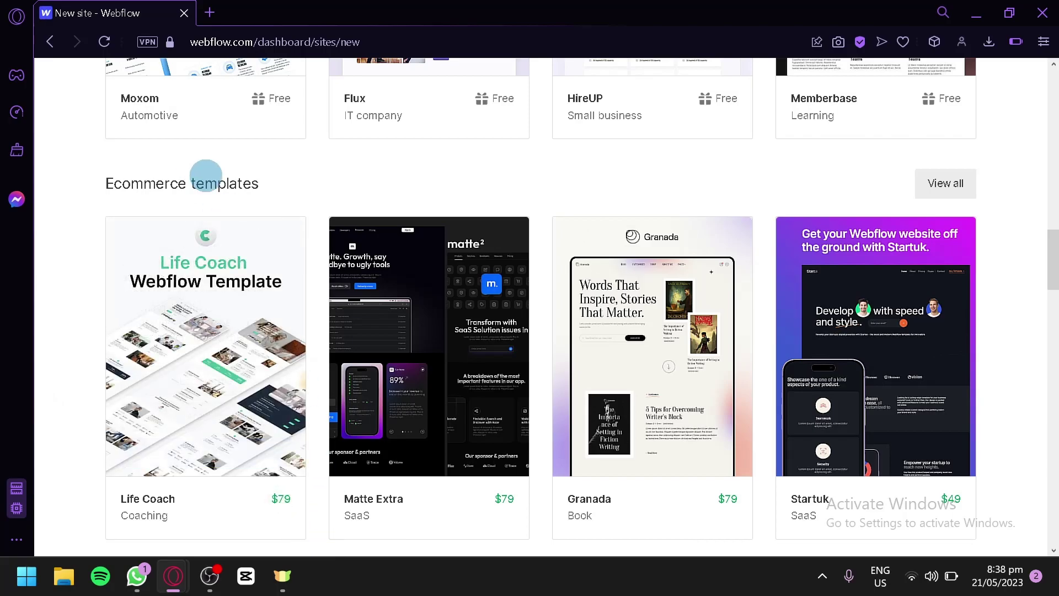
{"action": "scroll", "coordinate": [206, 176], "scroll_direction": "up", "scroll_amount": 6}
{"action": "mouse_move", "coordinate": [455, 460]}
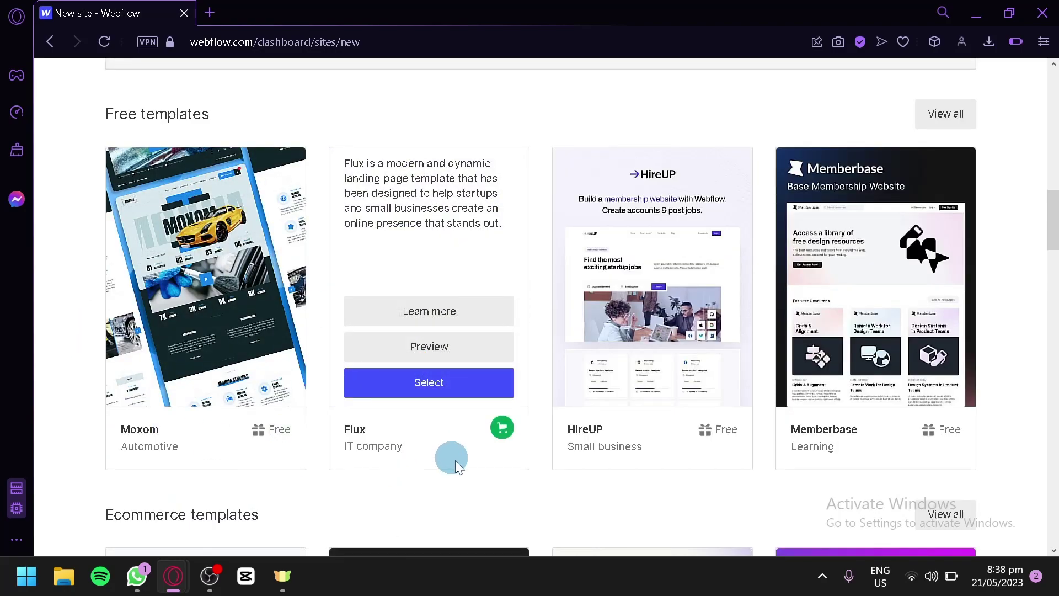
{"action": "scroll", "coordinate": [757, 461], "scroll_direction": "up", "scroll_amount": 18}
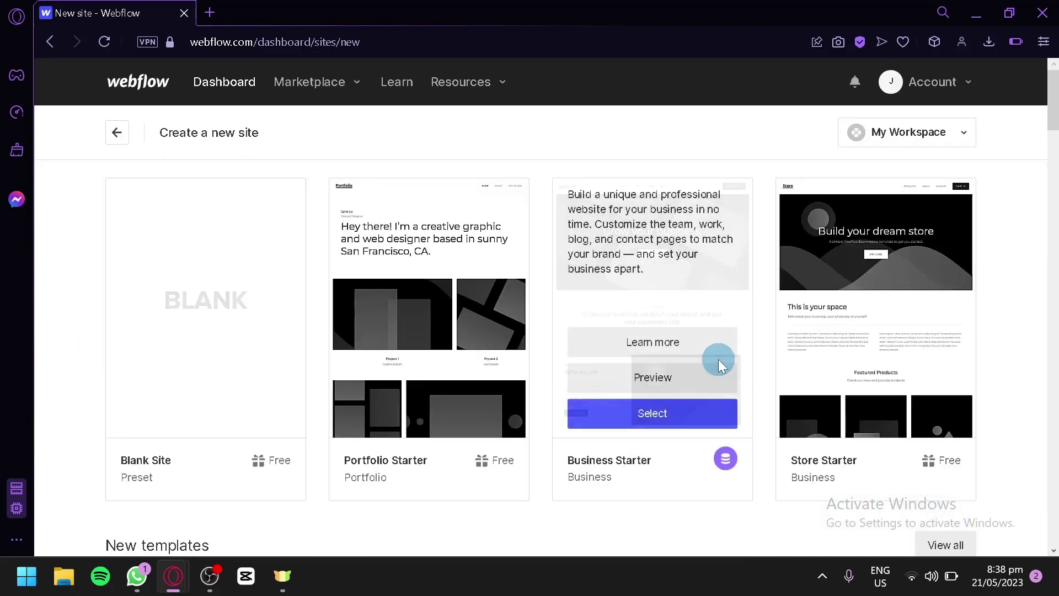
{"action": "scroll", "coordinate": [822, 469], "scroll_direction": "down", "scroll_amount": 10}
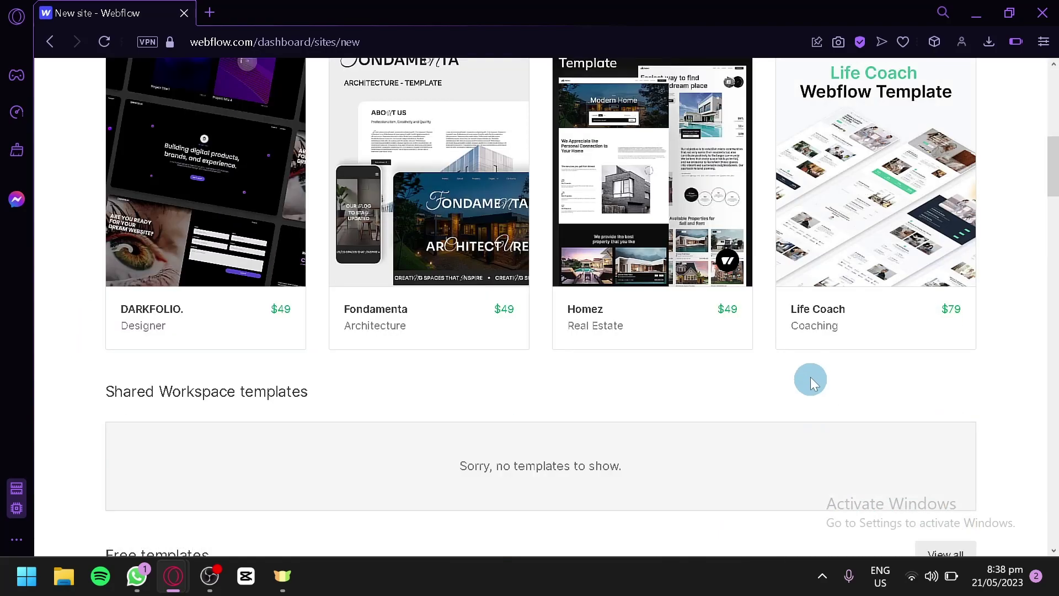
{"action": "scroll", "coordinate": [810, 381], "scroll_direction": "down", "scroll_amount": 4}
- Open all free templates, scroll the listing, and expand Popular tags in the Browse by sidebar
{"action": "left_click", "coordinate": [926, 348]}
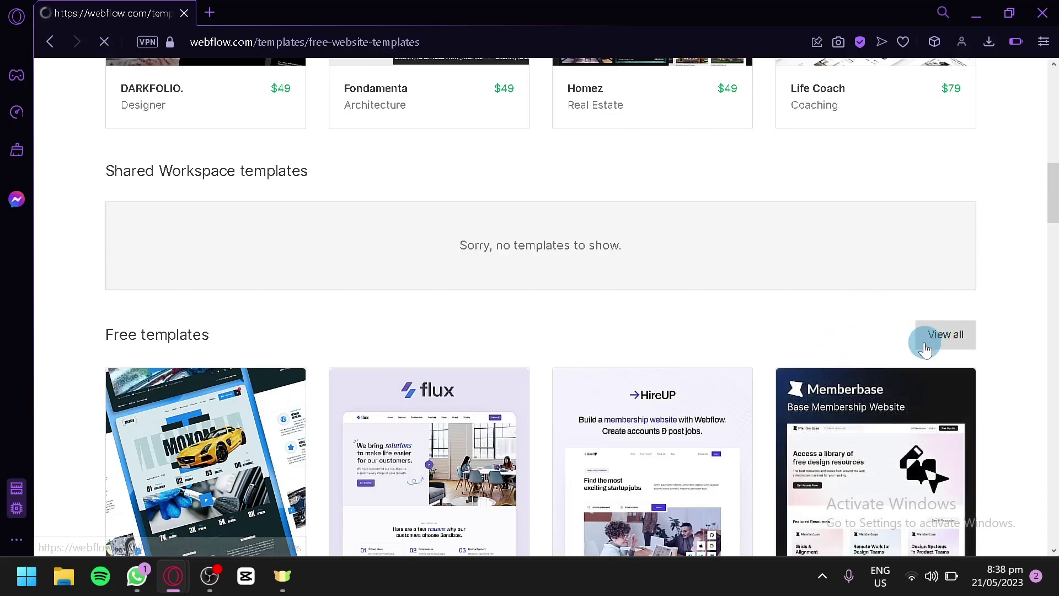
{"action": "scroll", "coordinate": [900, 331], "scroll_direction": "down", "scroll_amount": 4}
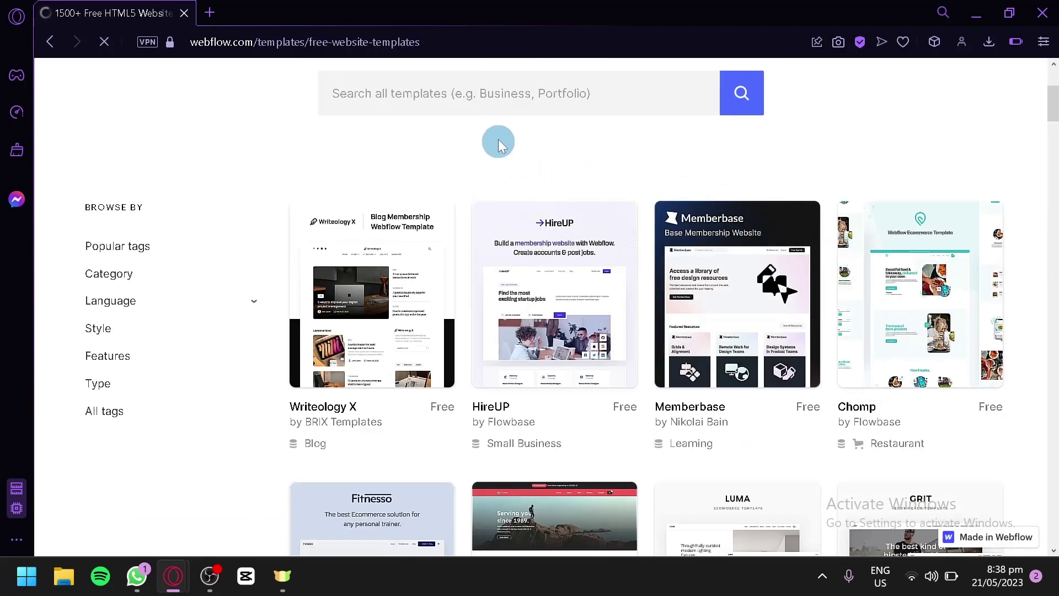
{"action": "scroll", "coordinate": [607, 171], "scroll_direction": "down", "scroll_amount": 6}
{"action": "scroll", "coordinate": [883, 248], "scroll_direction": "down", "scroll_amount": 10}
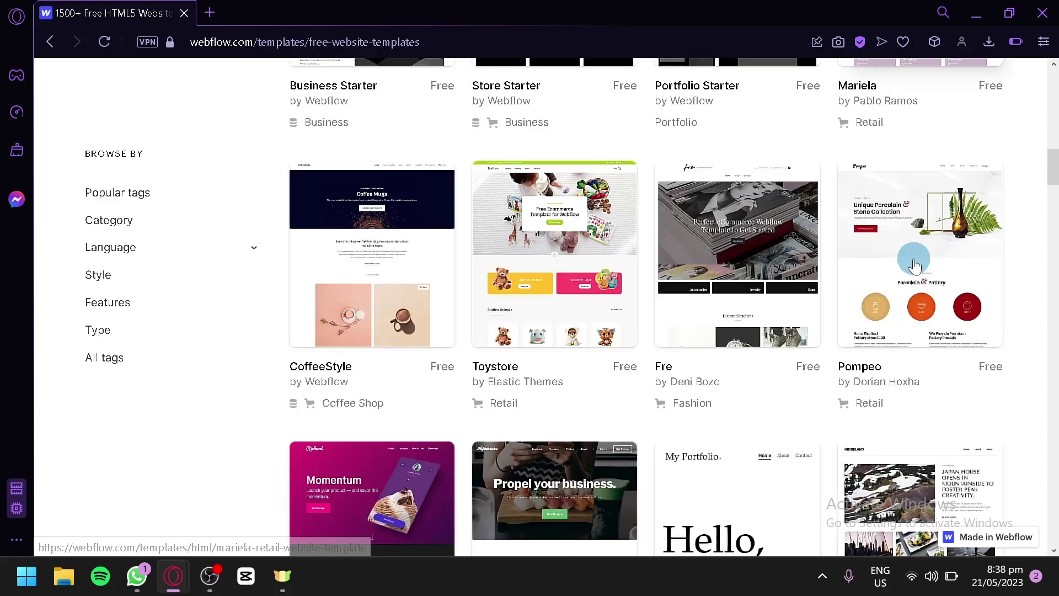
{"action": "scroll", "coordinate": [850, 262], "scroll_direction": "down", "scroll_amount": 8}
{"action": "scroll", "coordinate": [788, 260], "scroll_direction": "up", "scroll_amount": 20}
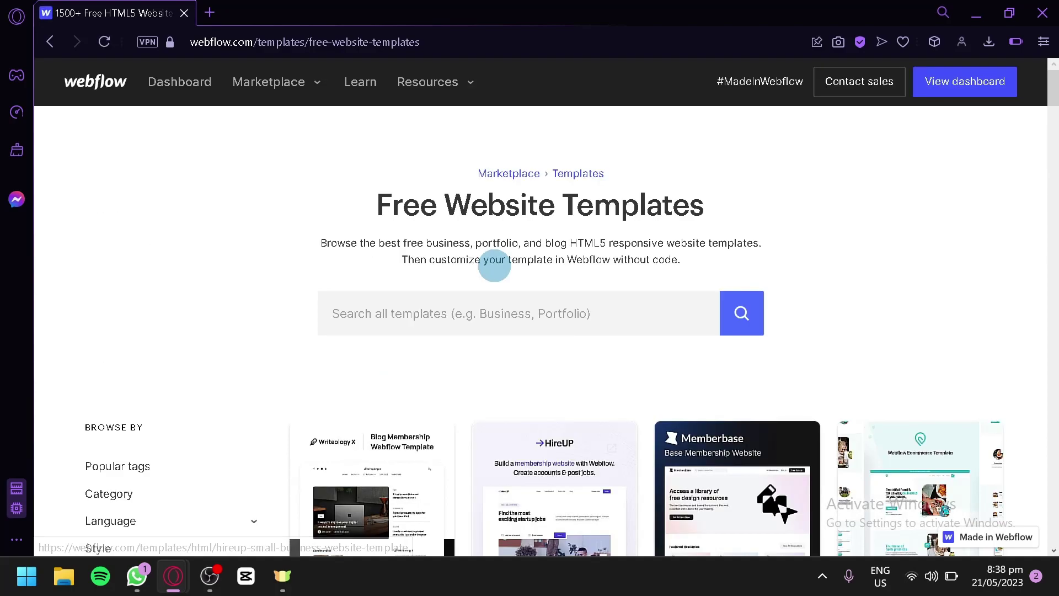
{"action": "scroll", "coordinate": [494, 266], "scroll_direction": "down", "scroll_amount": 4}
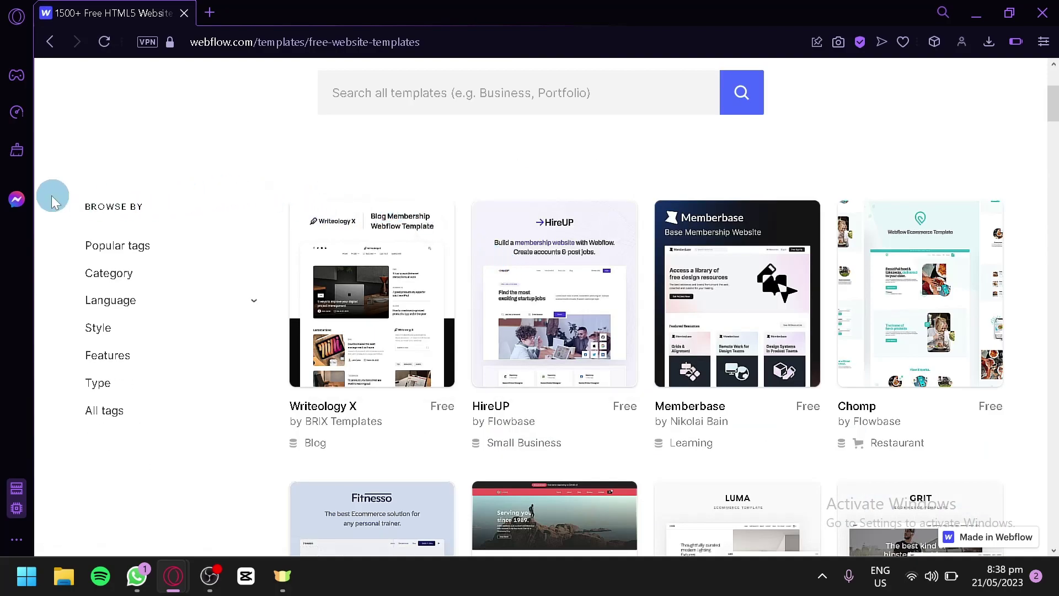
{"action": "left_click", "coordinate": [150, 253]}
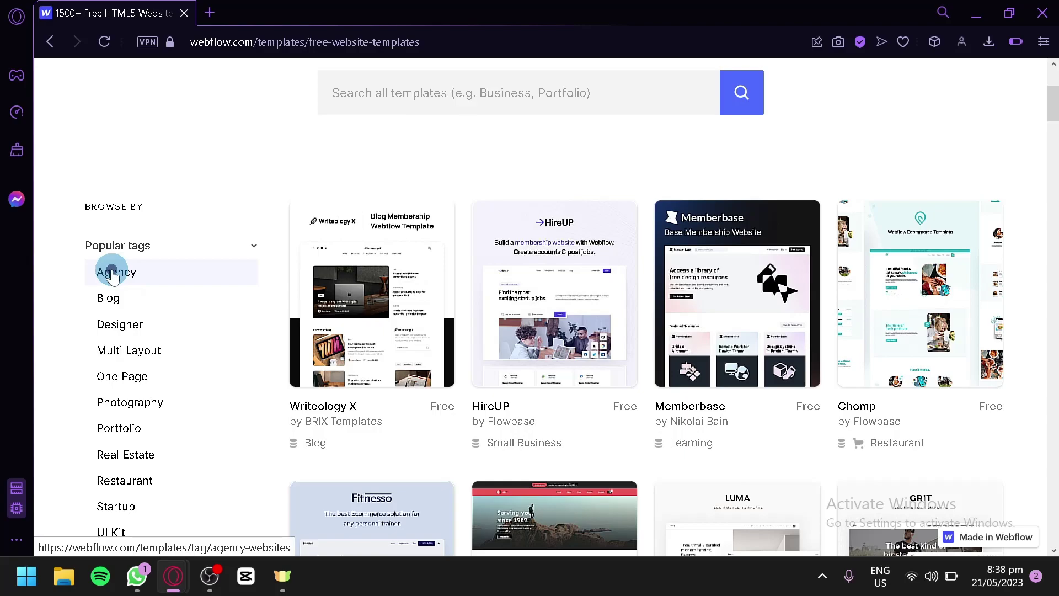
- Filter by the Agency tag and scroll through agency templates like Morphy, Creativco and Desig
{"action": "left_click", "coordinate": [113, 274]}
{"action": "scroll", "coordinate": [506, 225], "scroll_direction": "down", "scroll_amount": 4}
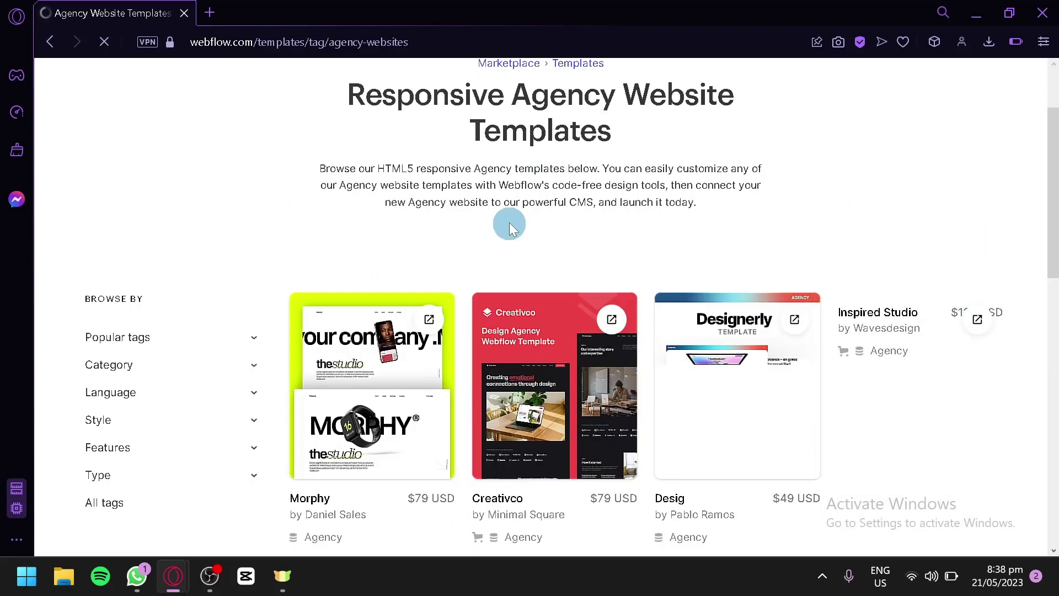
{"action": "scroll", "coordinate": [520, 226], "scroll_direction": "down", "scroll_amount": 2}
{"action": "scroll", "coordinate": [408, 270], "scroll_direction": "up", "scroll_amount": 4}
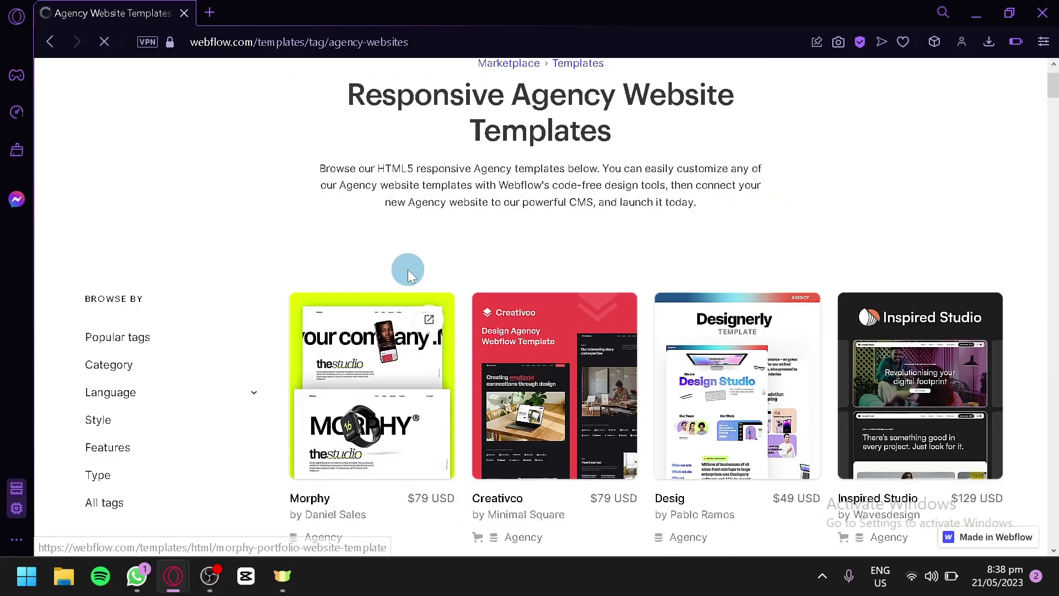
{"action": "scroll", "coordinate": [409, 269], "scroll_direction": "up", "scroll_amount": 2}
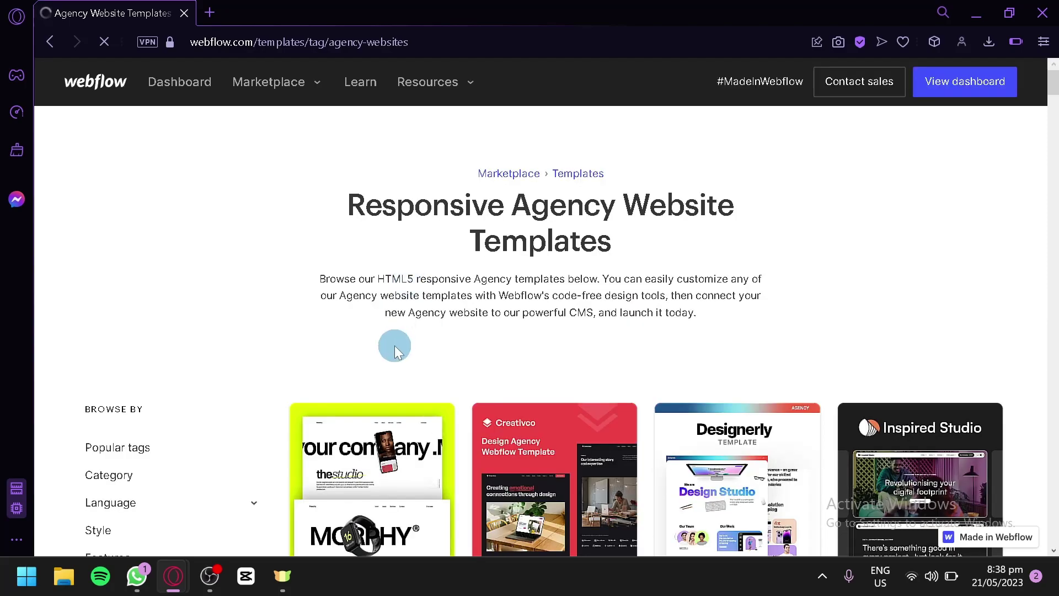
{"action": "scroll", "coordinate": [395, 345], "scroll_direction": "down", "scroll_amount": 6}
{"action": "scroll", "coordinate": [390, 334], "scroll_direction": "down", "scroll_amount": 5}
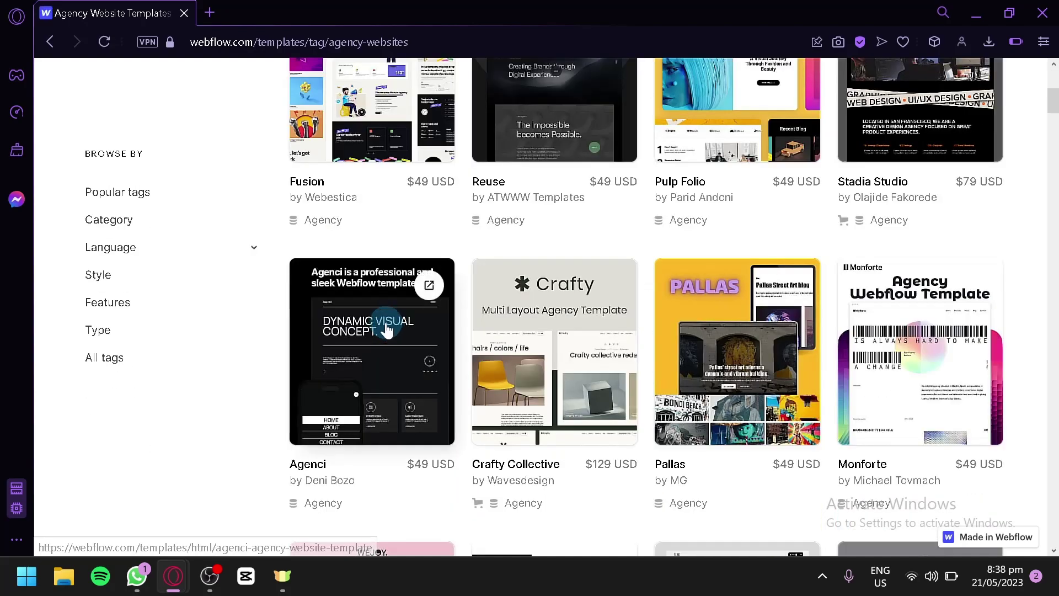
{"action": "scroll", "coordinate": [378, 303], "scroll_direction": "down", "scroll_amount": 4}
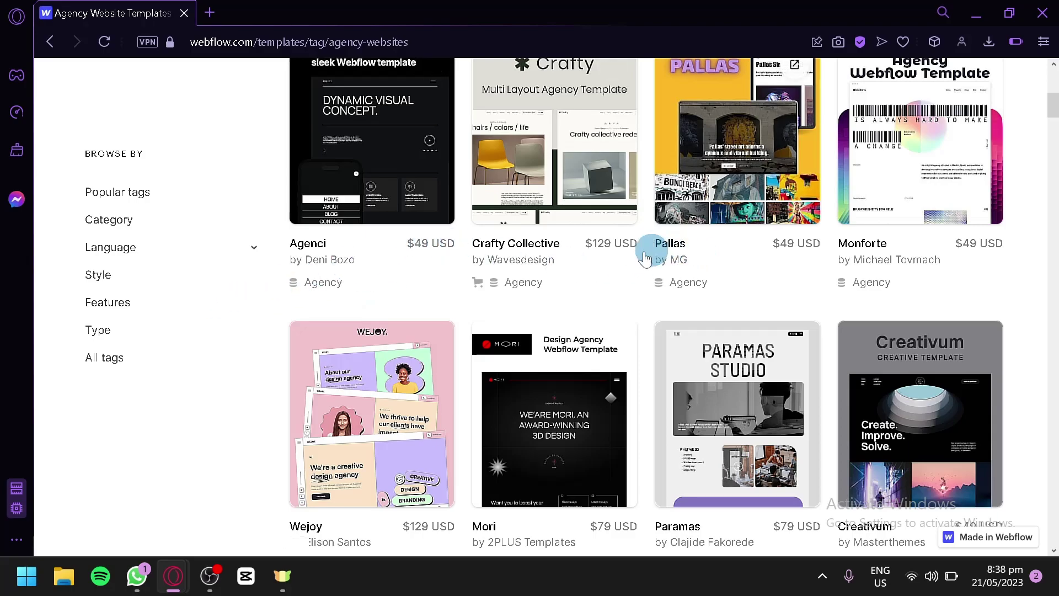
{"action": "scroll", "coordinate": [636, 248], "scroll_direction": "down", "scroll_amount": 15}
{"action": "scroll", "coordinate": [635, 237], "scroll_direction": "down", "scroll_amount": 12}
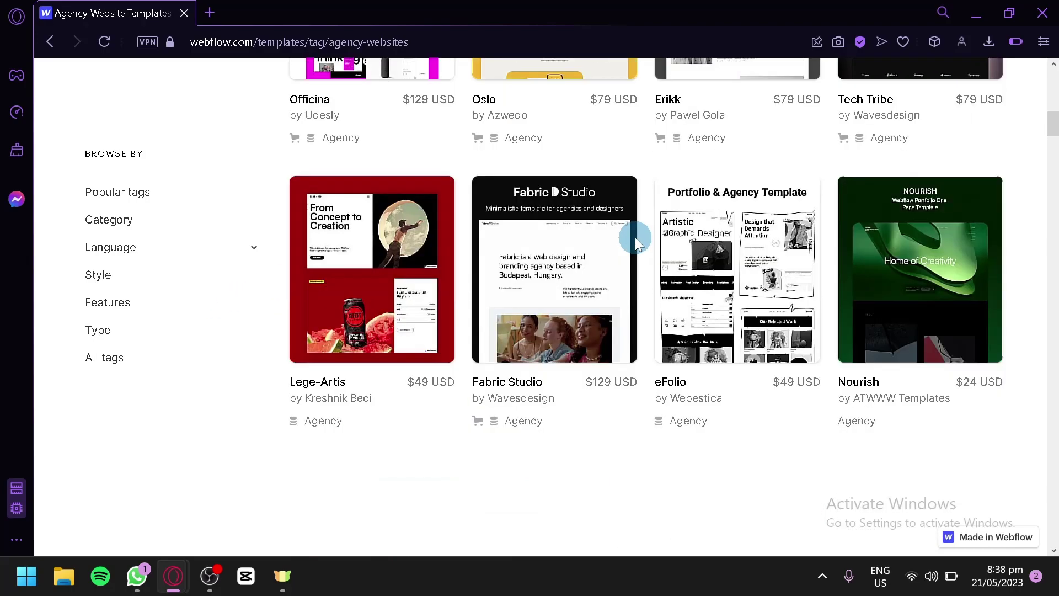
{"action": "scroll", "coordinate": [579, 243], "scroll_direction": "up", "scroll_amount": 14}
{"action": "scroll", "coordinate": [534, 237], "scroll_direction": "up", "scroll_amount": 15}
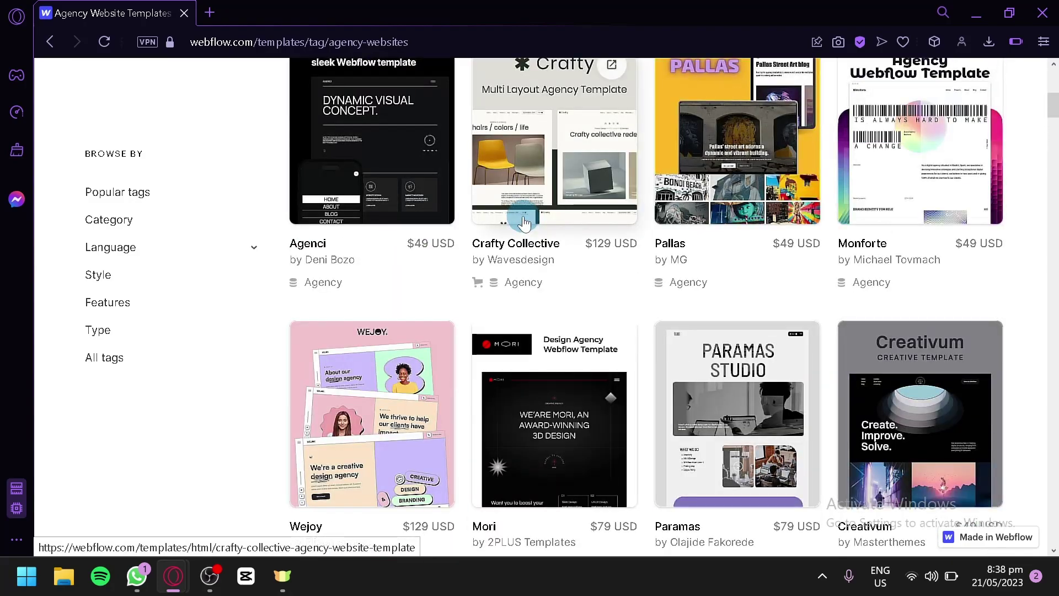
{"action": "scroll", "coordinate": [81, 428], "scroll_direction": "down", "scroll_amount": 2}
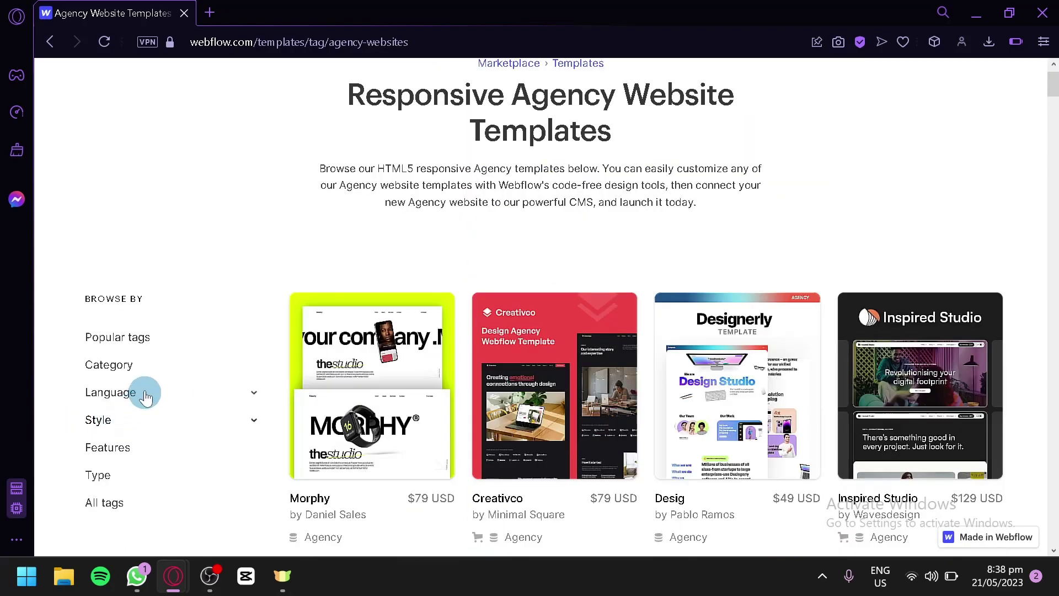
- Toggle the Category, Features and Type filters, leaving Popular tags expanded with Agency marked
{"action": "left_click", "coordinate": [247, 374]}
{"action": "scroll", "coordinate": [239, 362], "scroll_direction": "down", "scroll_amount": 2}
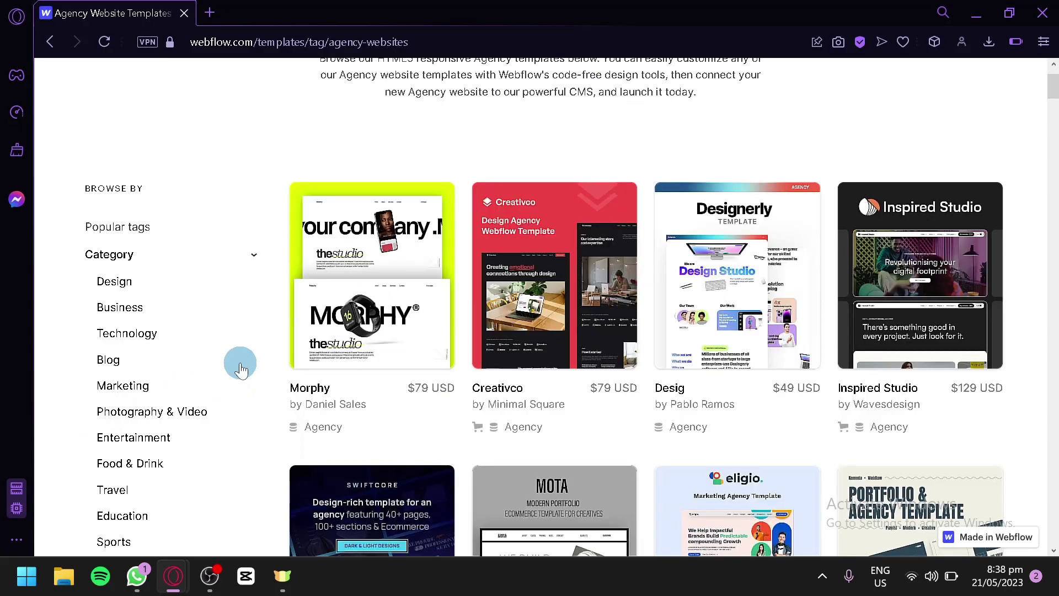
{"action": "left_click", "coordinate": [251, 258]}
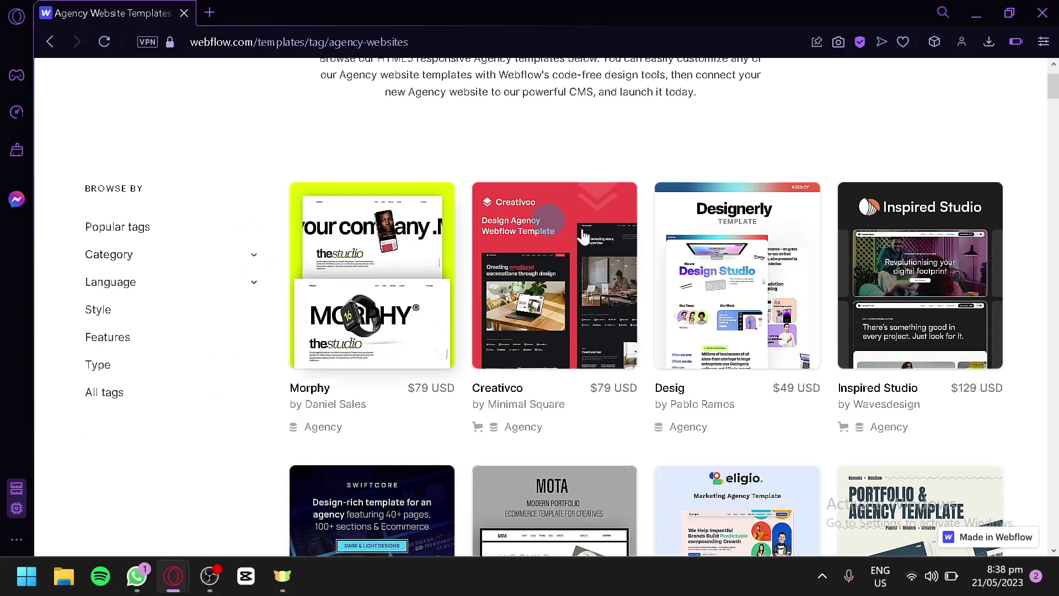
{"action": "left_click", "coordinate": [263, 334]}
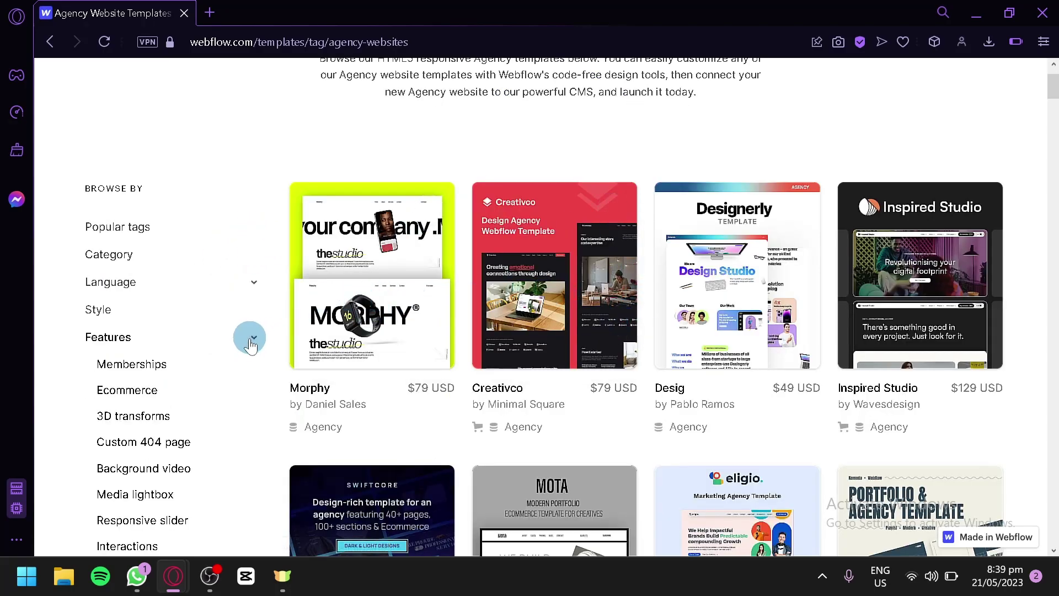
{"action": "left_click", "coordinate": [263, 331]}
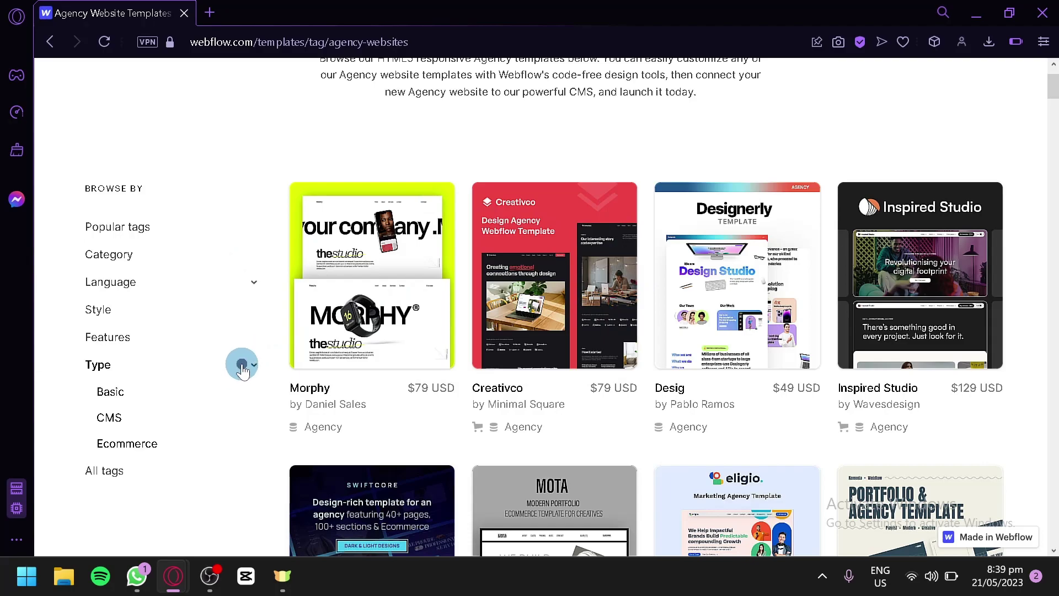
{"action": "left_click", "coordinate": [242, 369]}
{"action": "left_click", "coordinate": [246, 229]}
{"action": "left_click", "coordinate": [246, 229]}
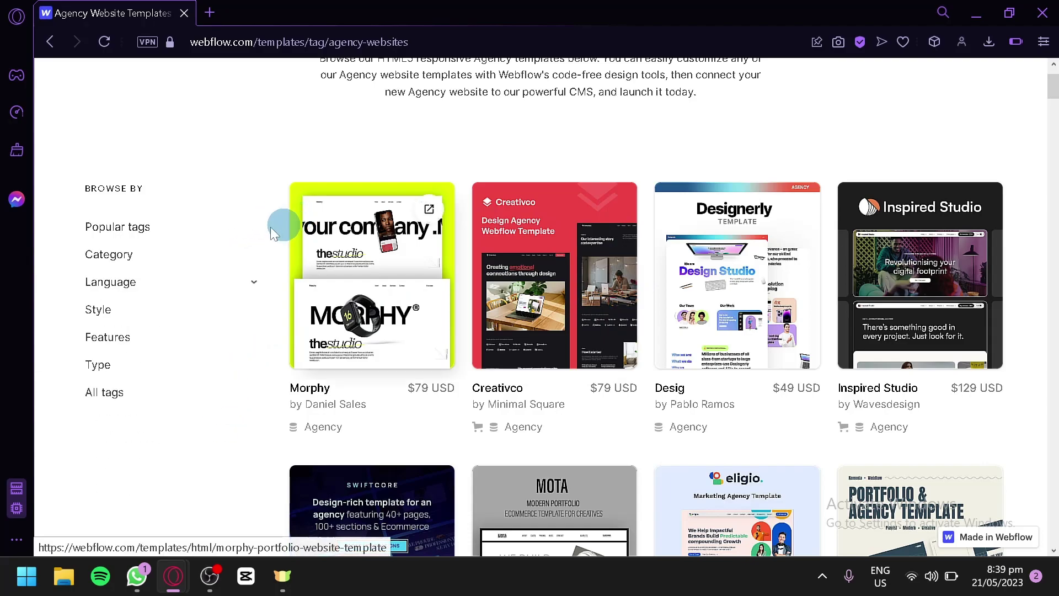
{"action": "left_click", "coordinate": [246, 227]}
{"action": "scroll", "coordinate": [229, 317], "scroll_direction": "down", "scroll_amount": 4}
- Scroll the agency page and expand, then collapse, the Category filter list
{"action": "scroll", "coordinate": [618, 240], "scroll_direction": "up", "scroll_amount": 6}
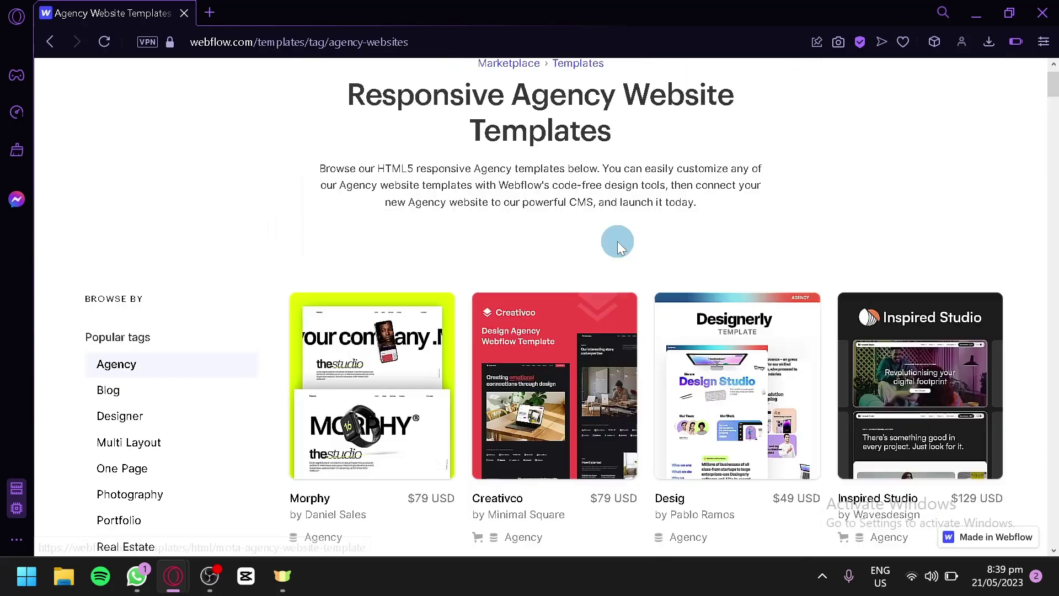
{"action": "scroll", "coordinate": [594, 302], "scroll_direction": "down", "scroll_amount": 4}
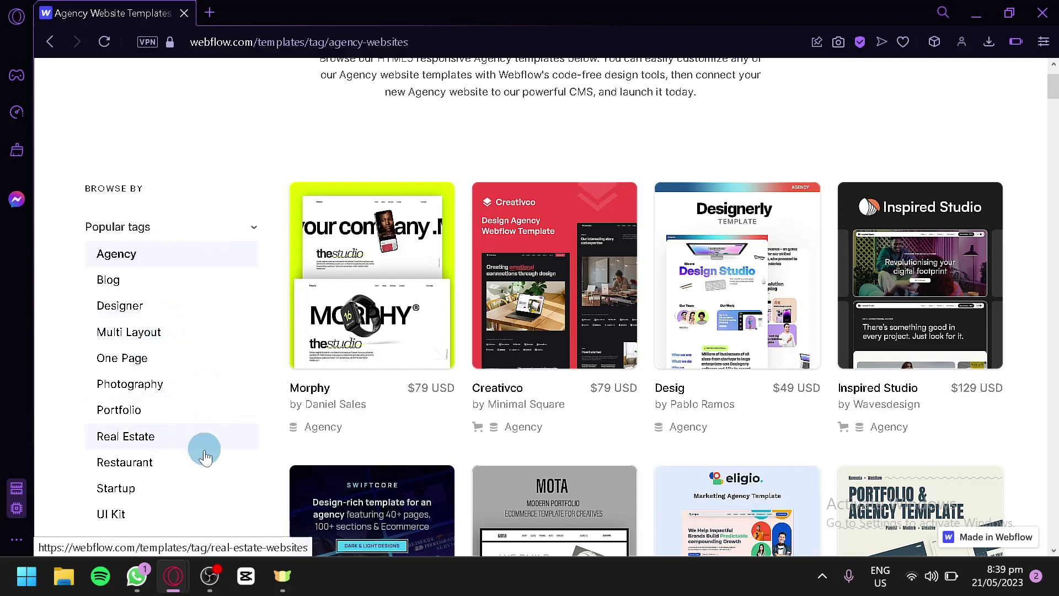
{"action": "scroll", "coordinate": [203, 448], "scroll_direction": "down", "scroll_amount": 2}
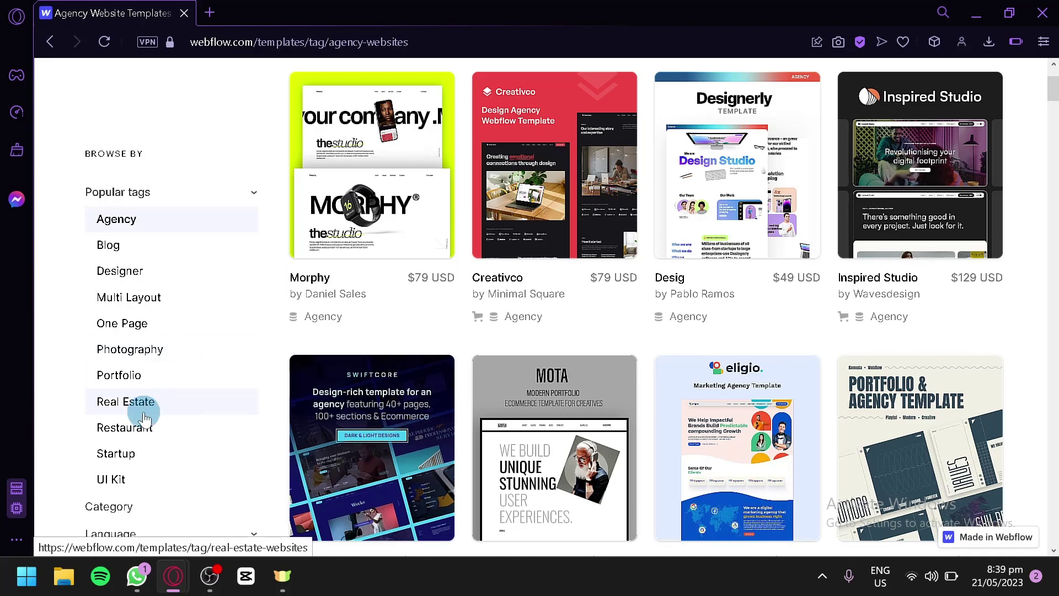
{"action": "scroll", "coordinate": [177, 492], "scroll_direction": "down", "scroll_amount": 2}
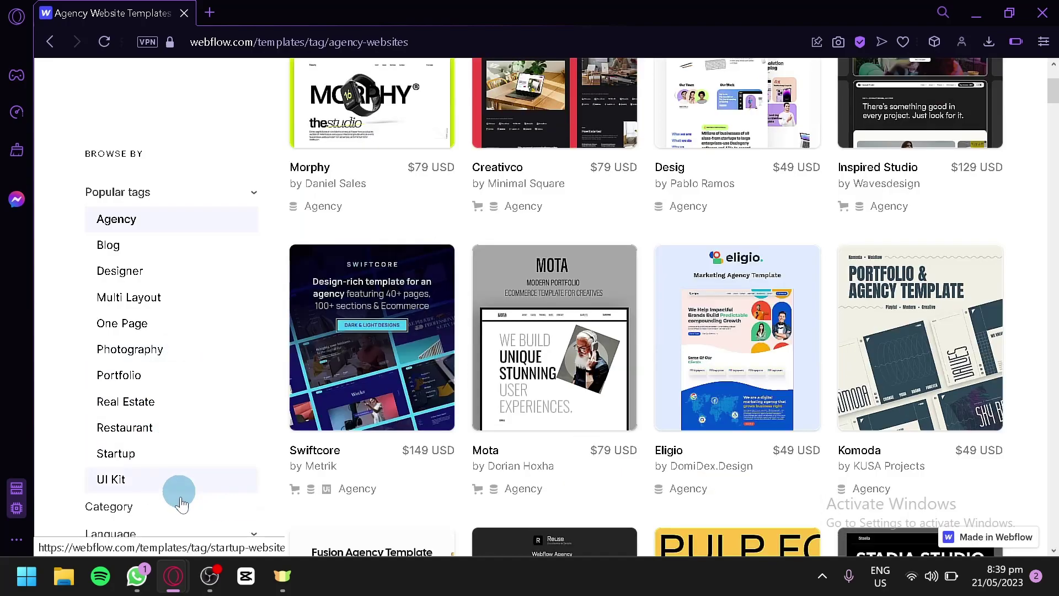
{"action": "left_click", "coordinate": [186, 504]}
{"action": "scroll", "coordinate": [191, 462], "scroll_direction": "down", "scroll_amount": 2}
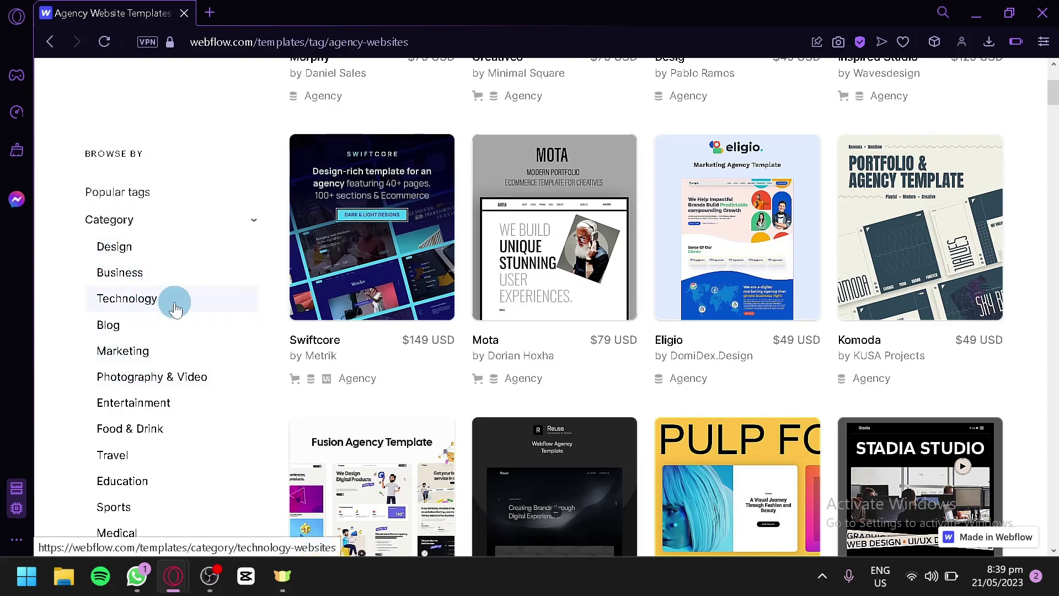
{"action": "scroll", "coordinate": [155, 327], "scroll_direction": "down", "scroll_amount": 3}
{"action": "scroll", "coordinate": [105, 381], "scroll_direction": "down", "scroll_amount": 15}
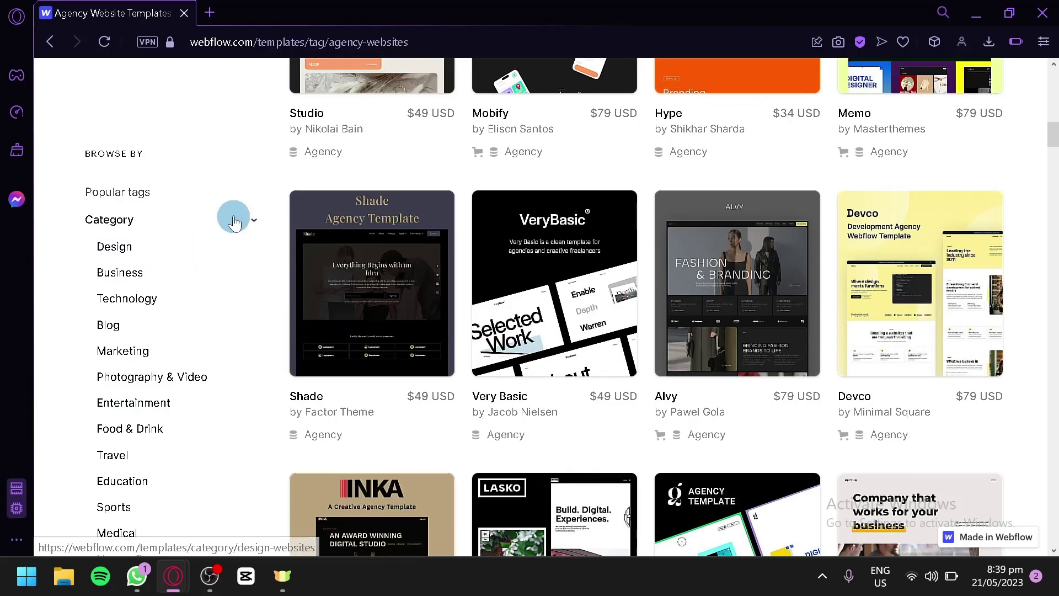
{"action": "left_click", "coordinate": [231, 217]}
- Toggle the Style, Features and Type filters, then jump to All tags
{"action": "left_click", "coordinate": [189, 282]}
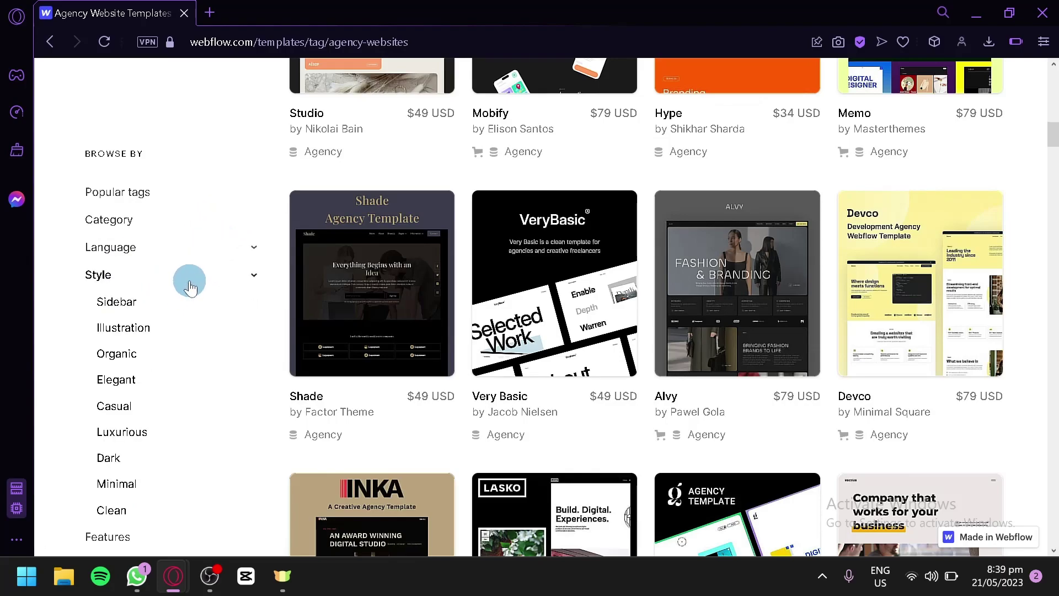
{"action": "left_click", "coordinate": [182, 289]}
{"action": "left_click", "coordinate": [174, 312]}
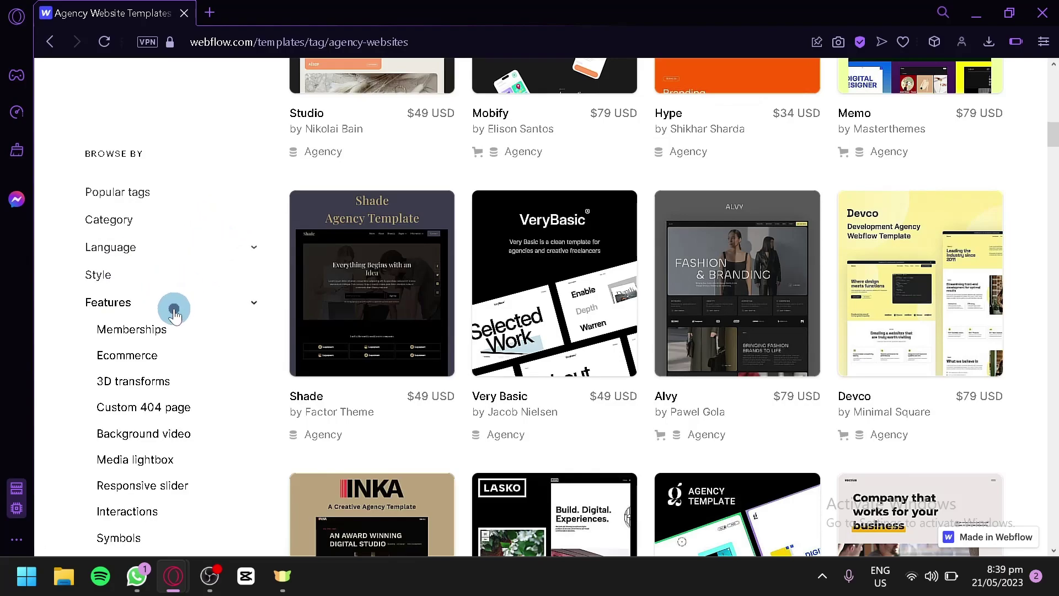
{"action": "left_click", "coordinate": [173, 307]}
{"action": "left_click", "coordinate": [156, 338]}
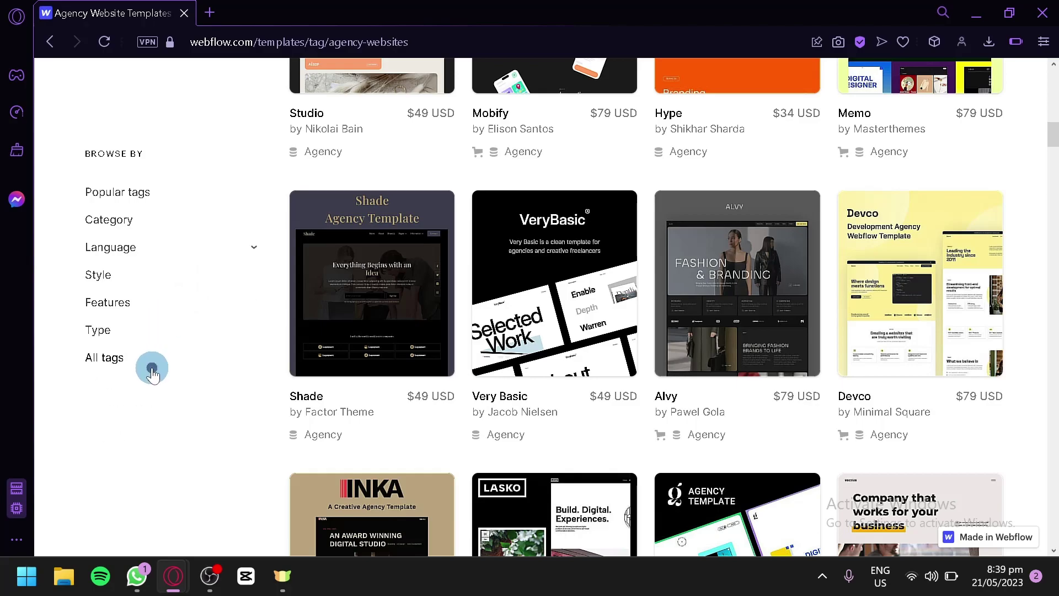
{"action": "left_click", "coordinate": [113, 360]}
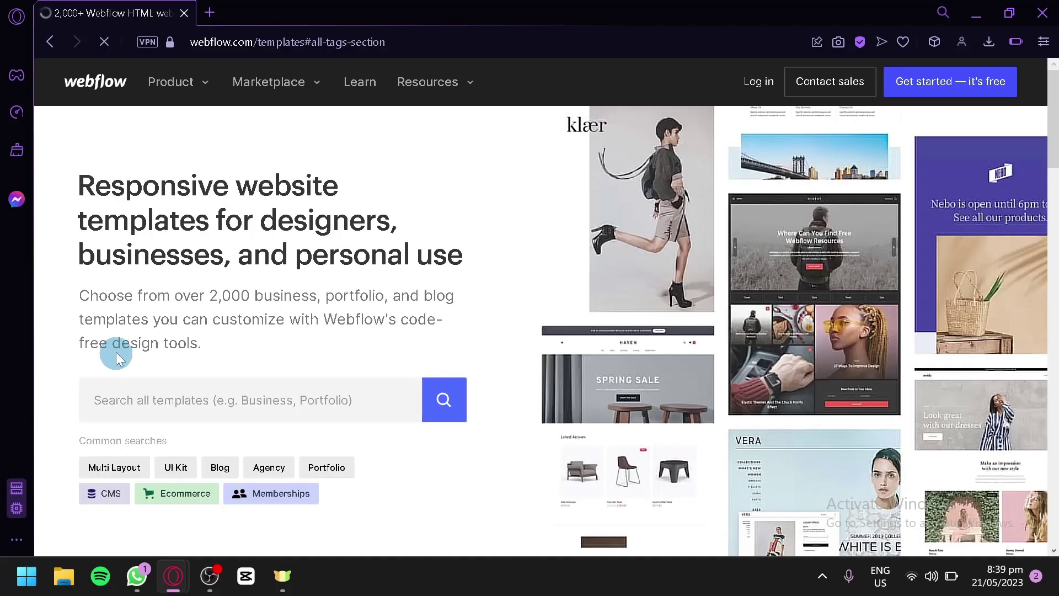
- Scroll to 'Check out our free website templates' and choose Browse All Free Templates
{"action": "scroll", "coordinate": [313, 283], "scroll_direction": "up", "scroll_amount": 15}
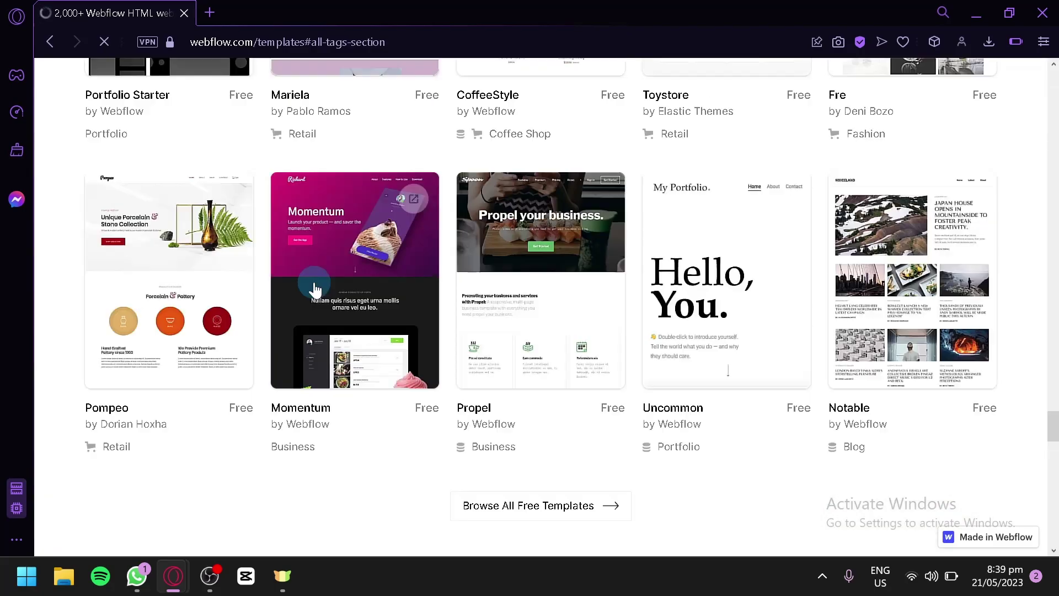
{"action": "scroll", "coordinate": [314, 289], "scroll_direction": "up", "scroll_amount": 10}
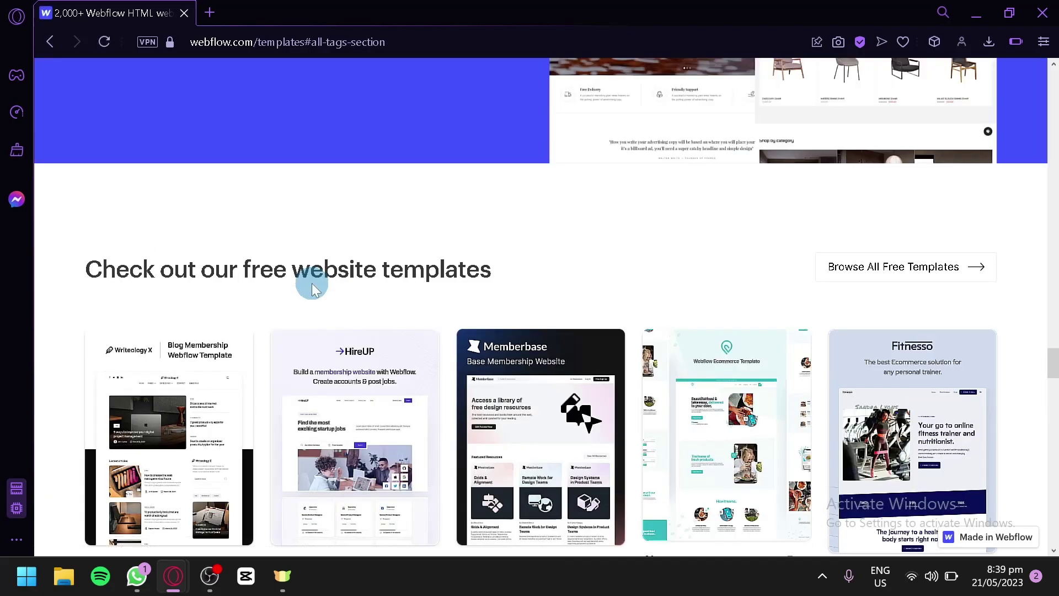
{"action": "scroll", "coordinate": [312, 287], "scroll_direction": "down", "scroll_amount": 4}
{"action": "scroll", "coordinate": [899, 239], "scroll_direction": "up", "scroll_amount": 4}
{"action": "scroll", "coordinate": [911, 241], "scroll_direction": "down", "scroll_amount": 2}
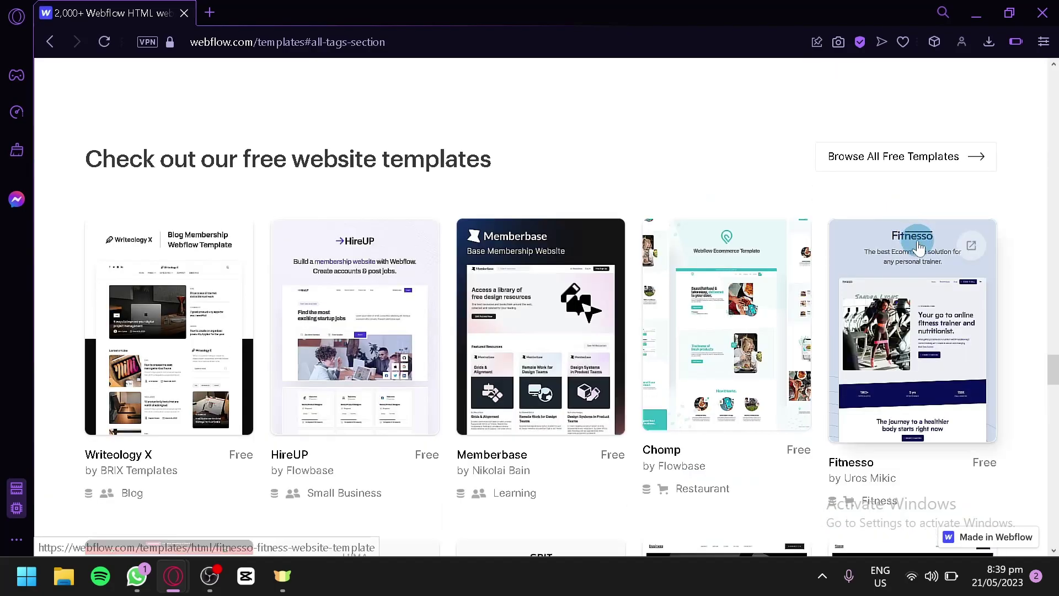
{"action": "left_click", "coordinate": [942, 174]}
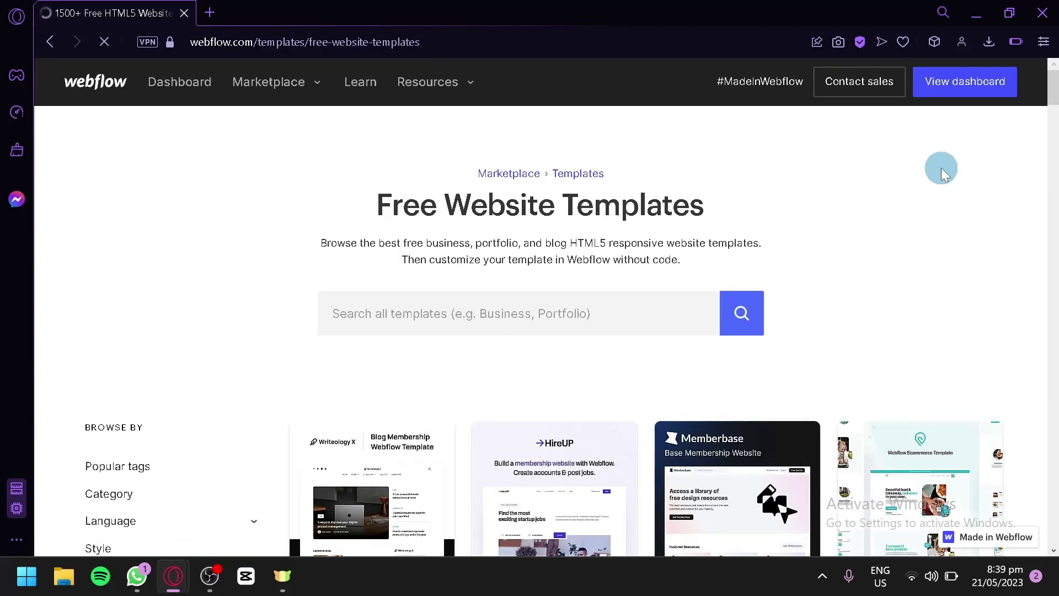
{"action": "scroll", "coordinate": [942, 168], "scroll_direction": "down", "scroll_amount": 4}
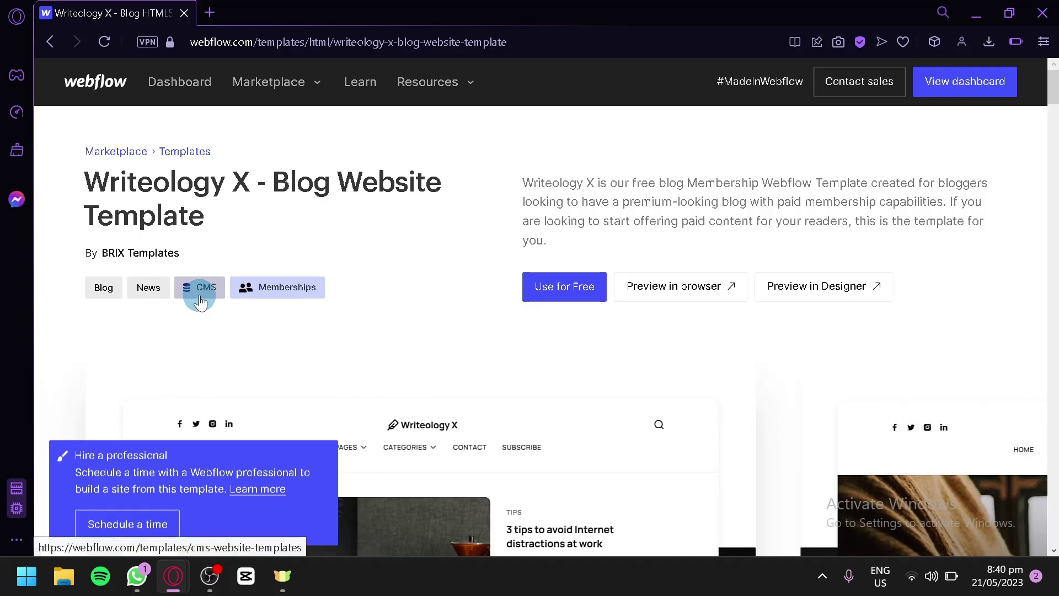
- Step the Writeology X preview carousel through to the Sign up slide and scroll its Overview
{"action": "scroll", "coordinate": [366, 356], "scroll_direction": "down", "scroll_amount": 9}
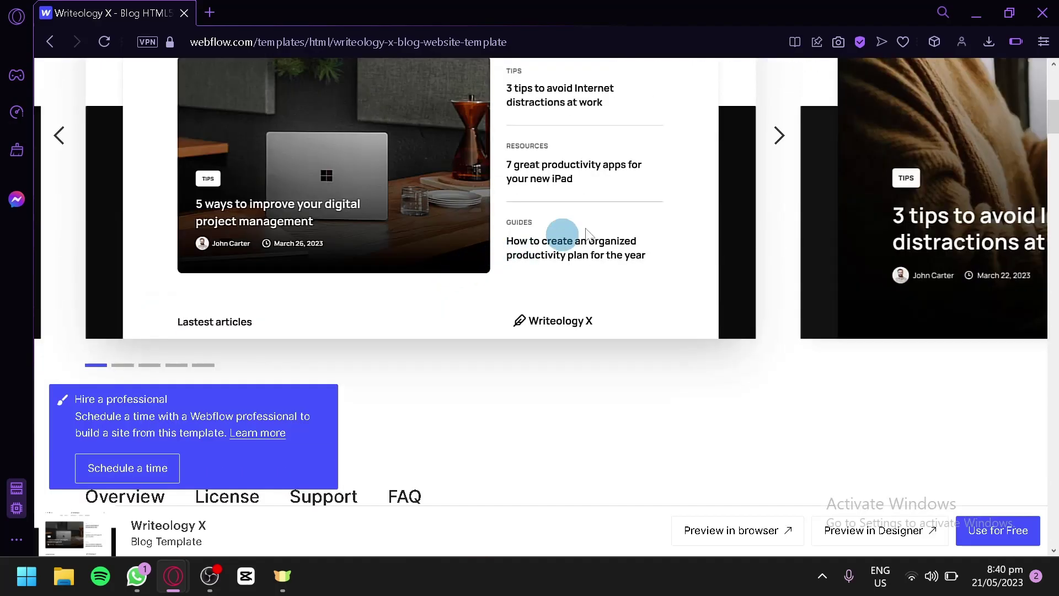
{"action": "scroll", "coordinate": [801, 263], "scroll_direction": "up", "scroll_amount": 3}
{"action": "left_click", "coordinate": [779, 249]}
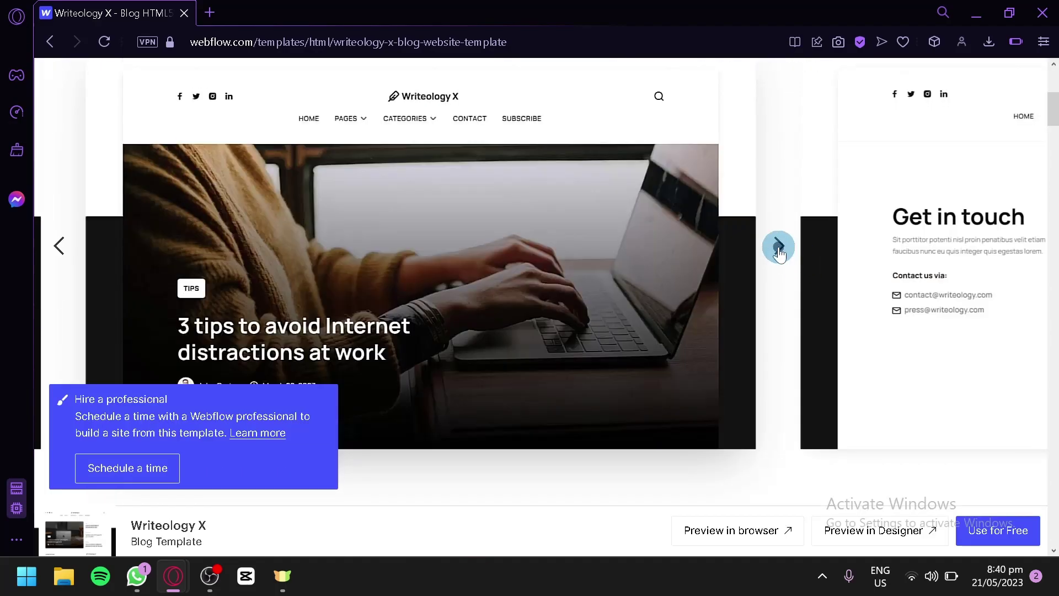
{"action": "left_click", "coordinate": [778, 250]}
{"action": "left_click", "coordinate": [777, 251]}
{"action": "left_click", "coordinate": [782, 250]}
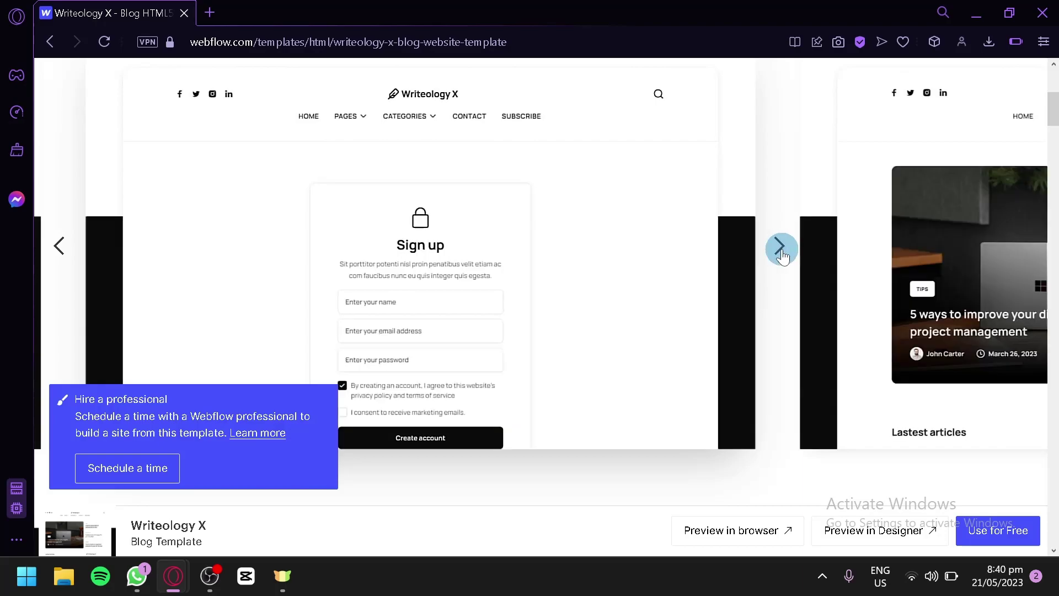
{"action": "scroll", "coordinate": [780, 249], "scroll_direction": "down", "scroll_amount": 6}
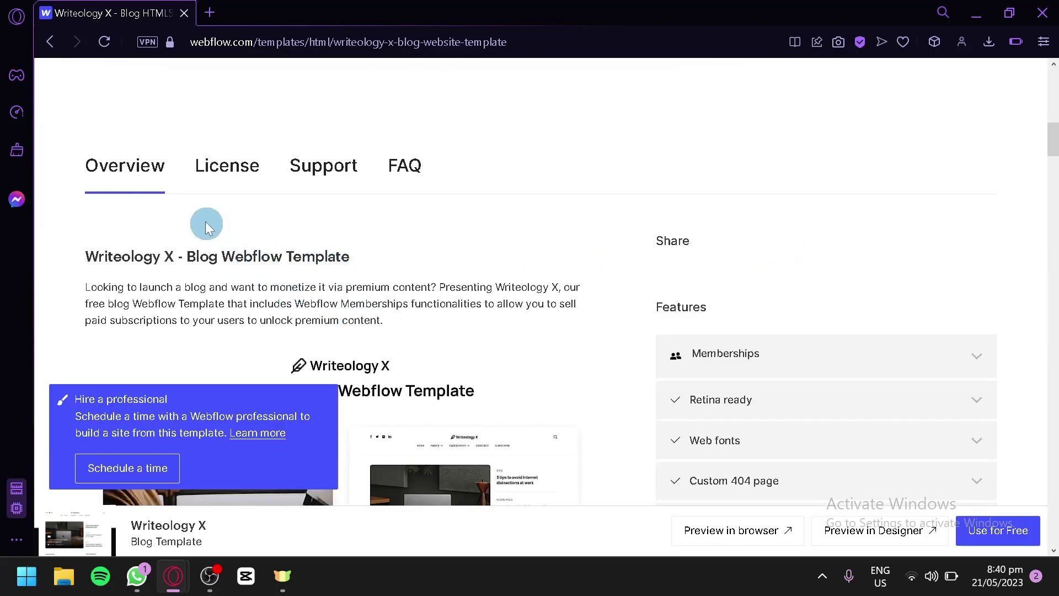
{"action": "scroll", "coordinate": [490, 169], "scroll_direction": "down", "scroll_amount": 10}
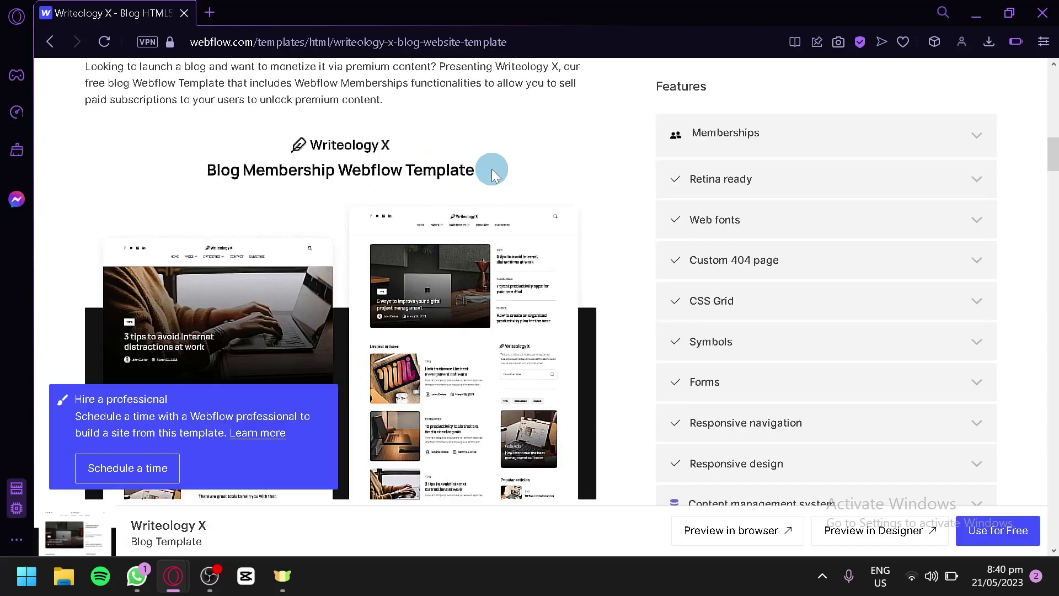
{"action": "scroll", "coordinate": [494, 165], "scroll_direction": "up", "scroll_amount": 8}
{"action": "scroll", "coordinate": [495, 165], "scroll_direction": "up", "scroll_amount": 5}
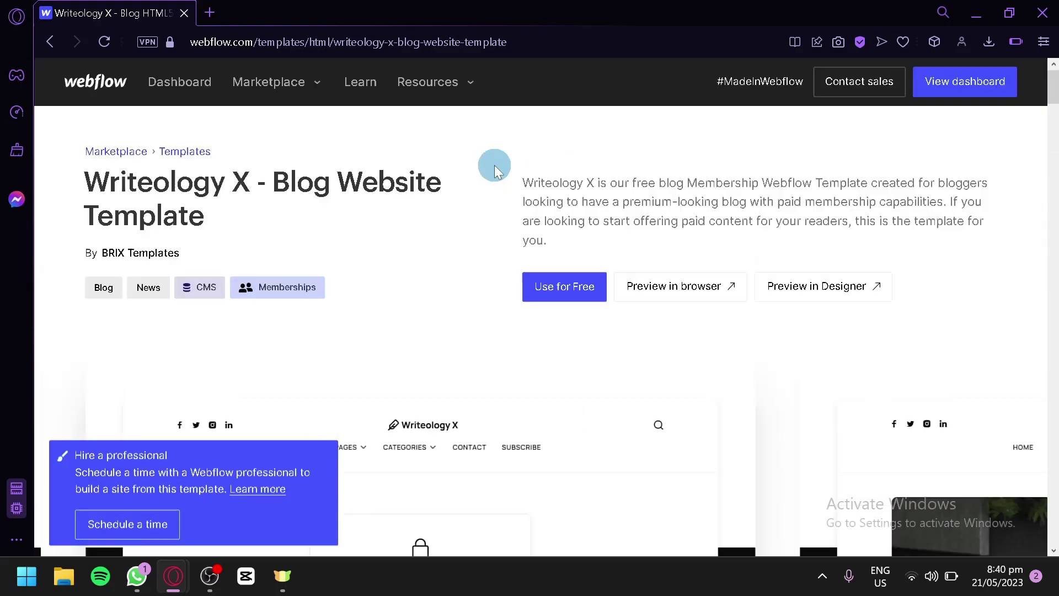
- Create a new site named 'Testing' from the Writeology X template
{"action": "left_click", "coordinate": [537, 286]}
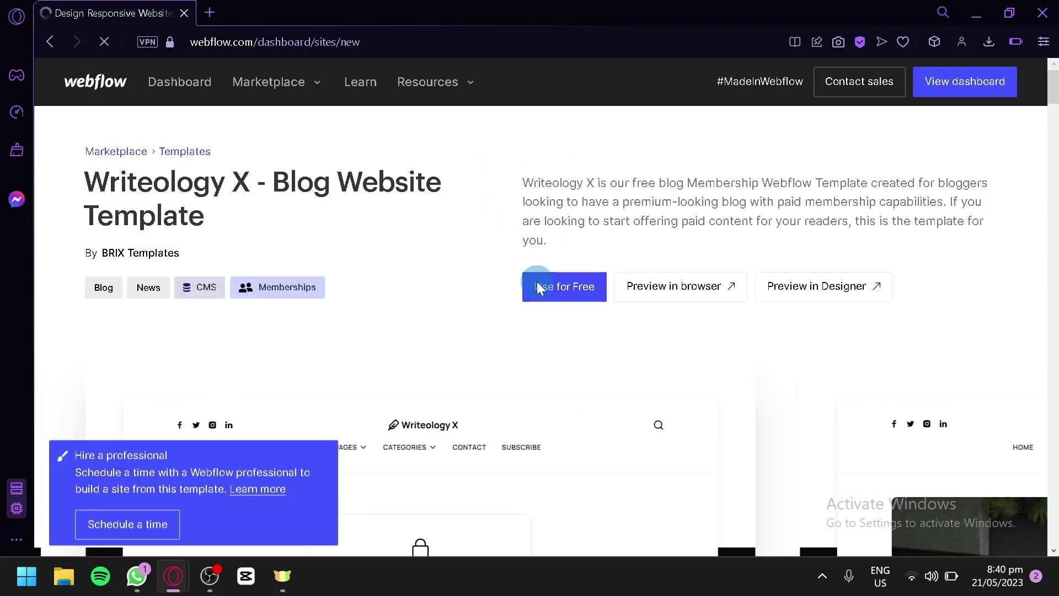
{"action": "left_click", "coordinate": [182, 375]}
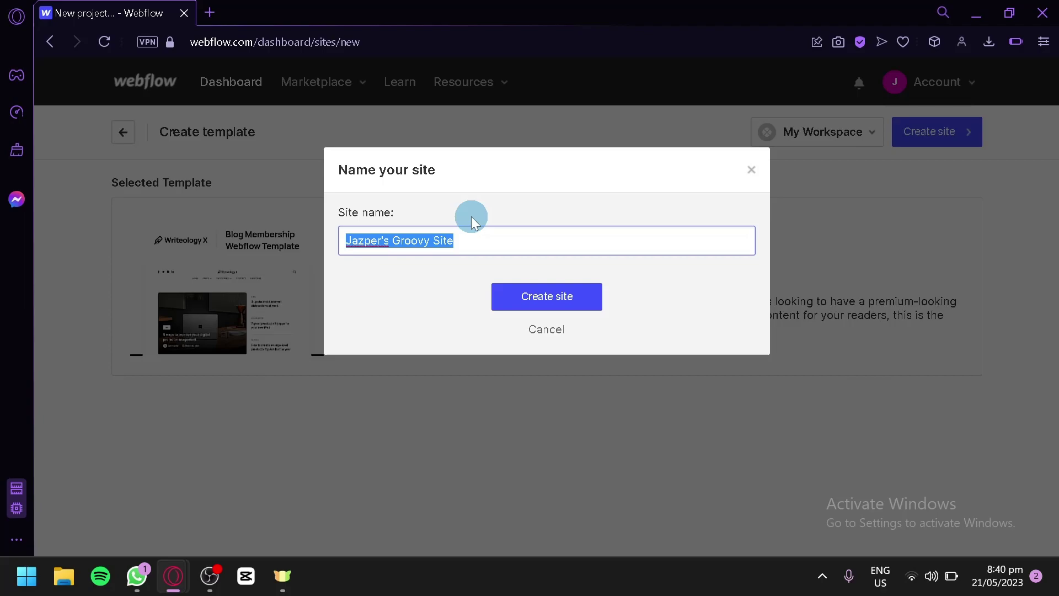
{"action": "type", "text": "Testing"}
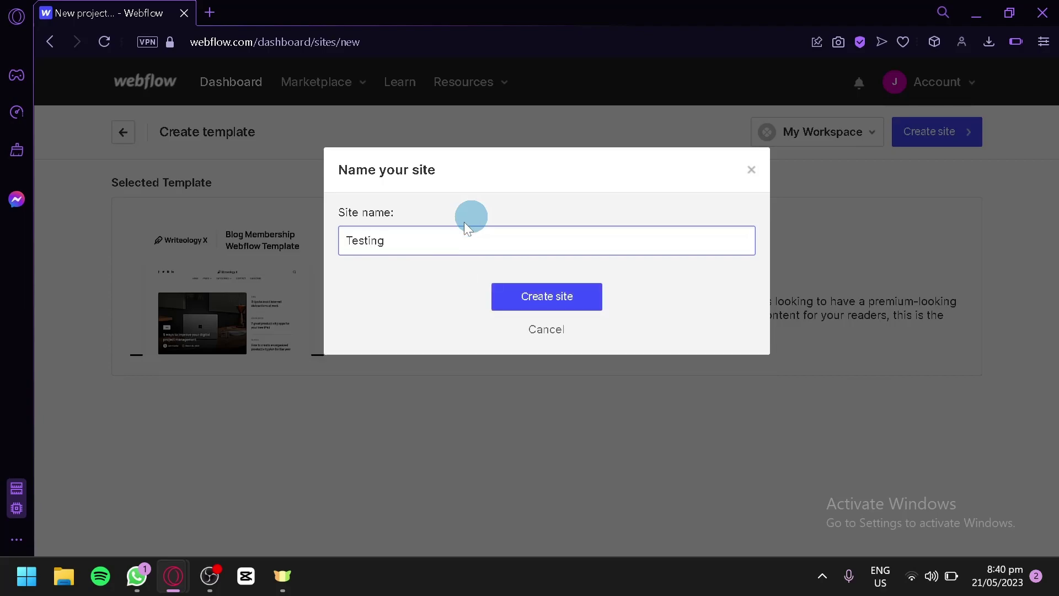
{"action": "left_click", "coordinate": [564, 304]}
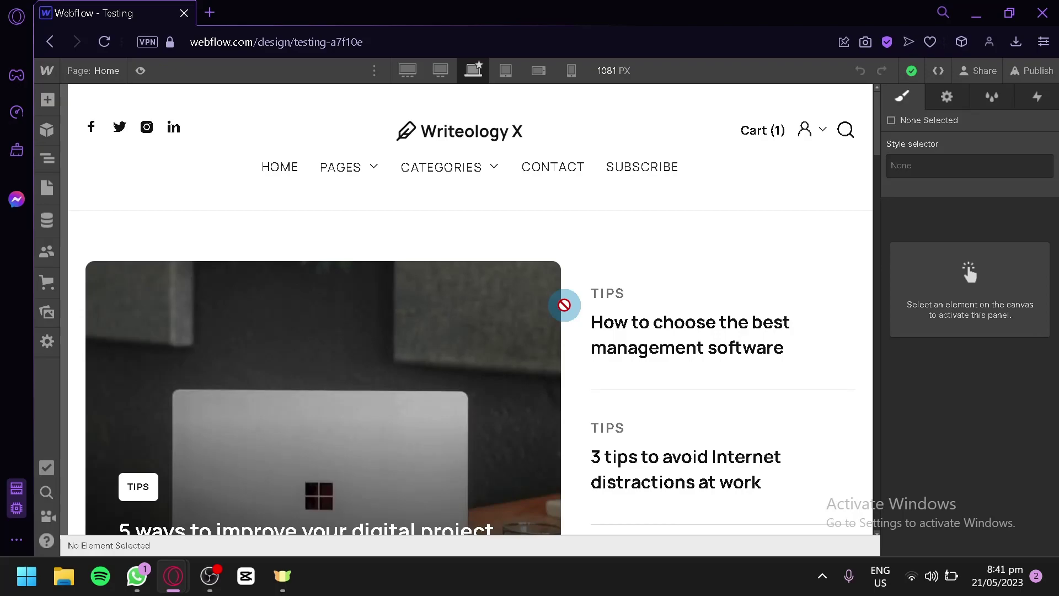
{"action": "scroll", "coordinate": [561, 308], "scroll_direction": "down", "scroll_amount": 15}
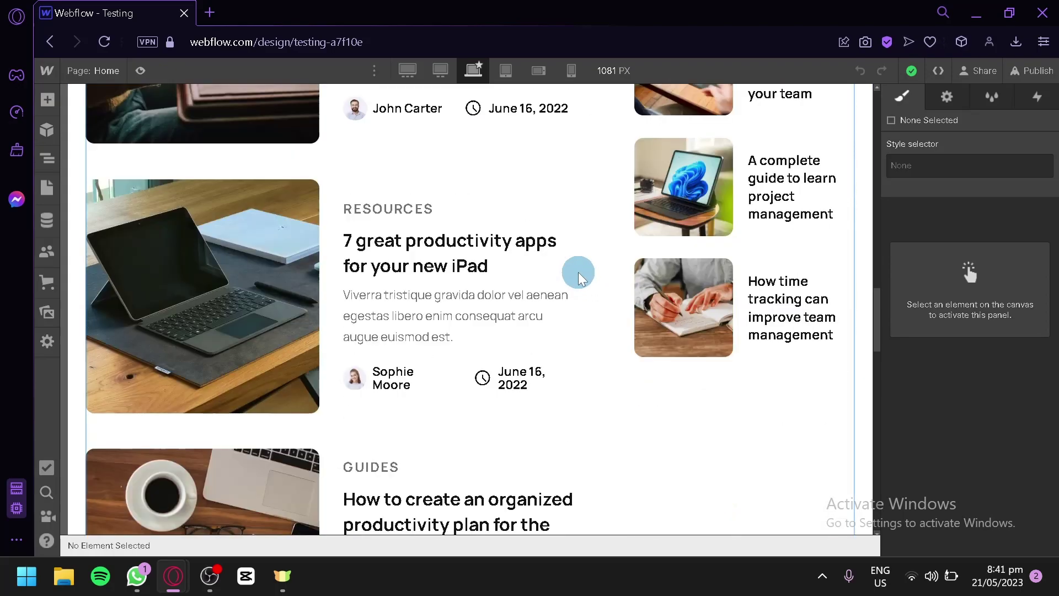
{"action": "scroll", "coordinate": [554, 261], "scroll_direction": "up", "scroll_amount": 15}
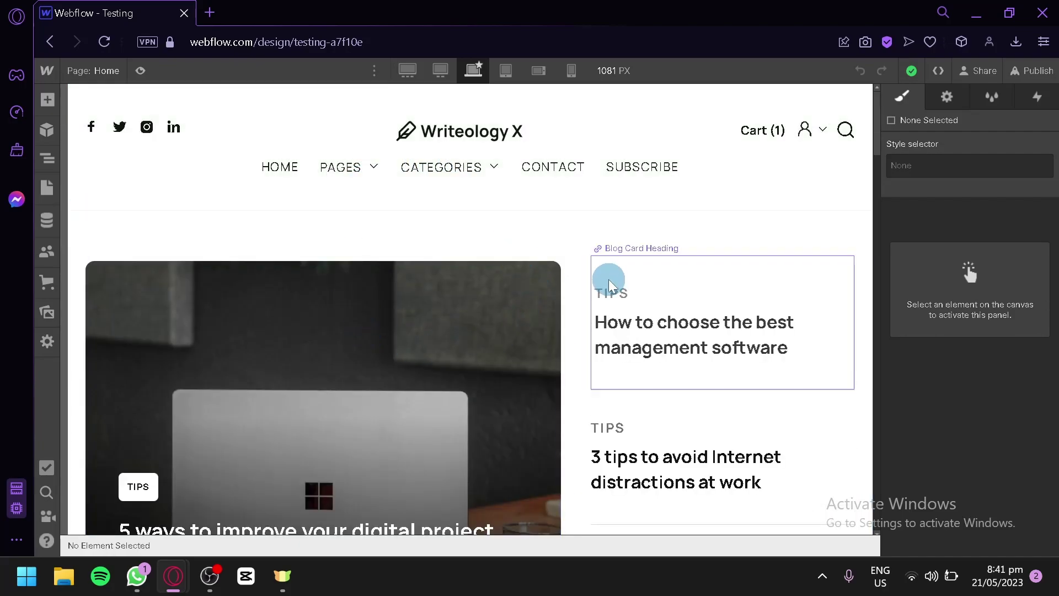
{"action": "scroll", "coordinate": [570, 280], "scroll_direction": "down", "scroll_amount": 7}
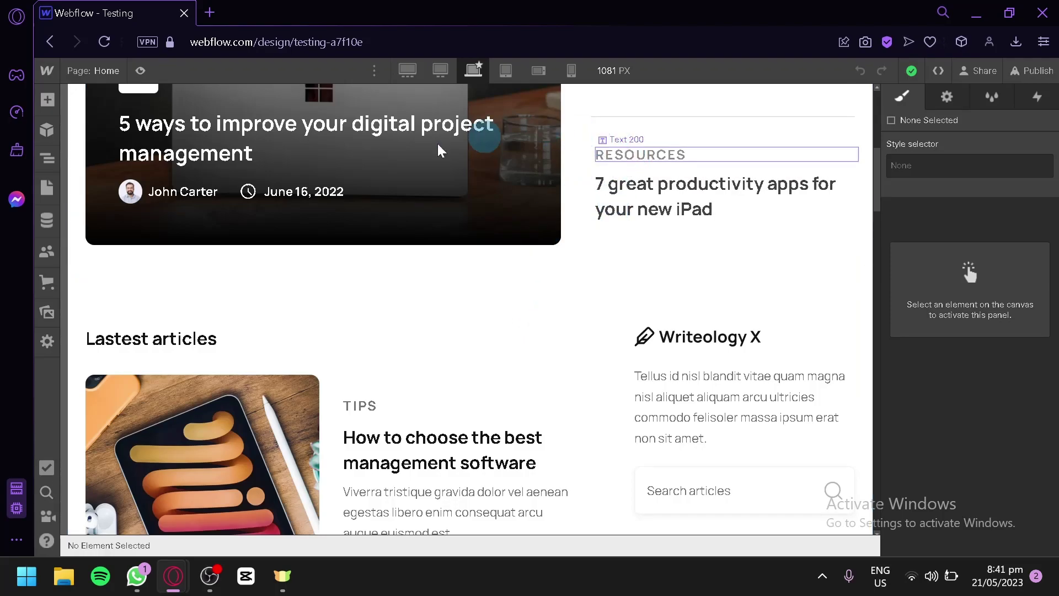
{"action": "scroll", "coordinate": [463, 337], "scroll_direction": "up", "scroll_amount": 3}
{"action": "scroll", "coordinate": [463, 338], "scroll_direction": "down", "scroll_amount": 10}
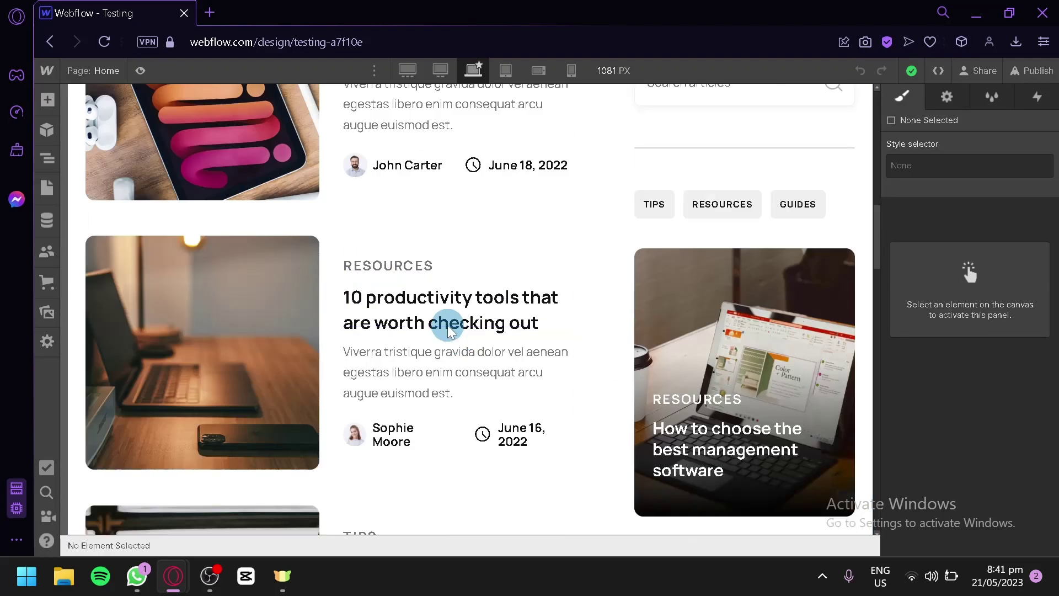
{"action": "scroll", "coordinate": [445, 322], "scroll_direction": "up", "scroll_amount": 8}
{"action": "scroll", "coordinate": [452, 263], "scroll_direction": "down", "scroll_amount": 5}
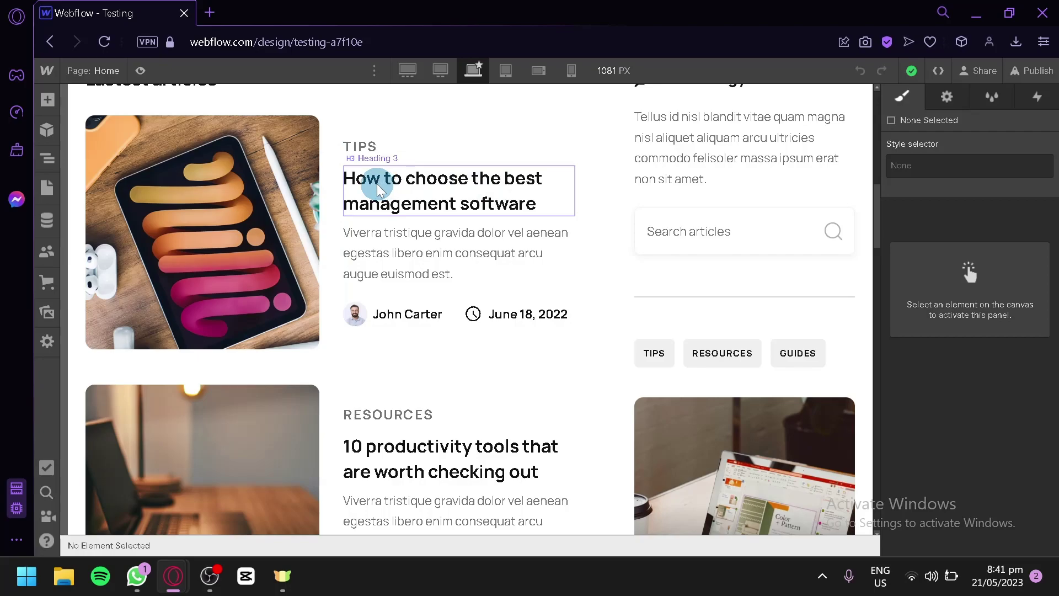
- Select the blog card title heading and show its heading-type options, dismissing the CMS tip
{"action": "left_click", "coordinate": [379, 189]}
{"action": "left_click", "coordinate": [376, 184]}
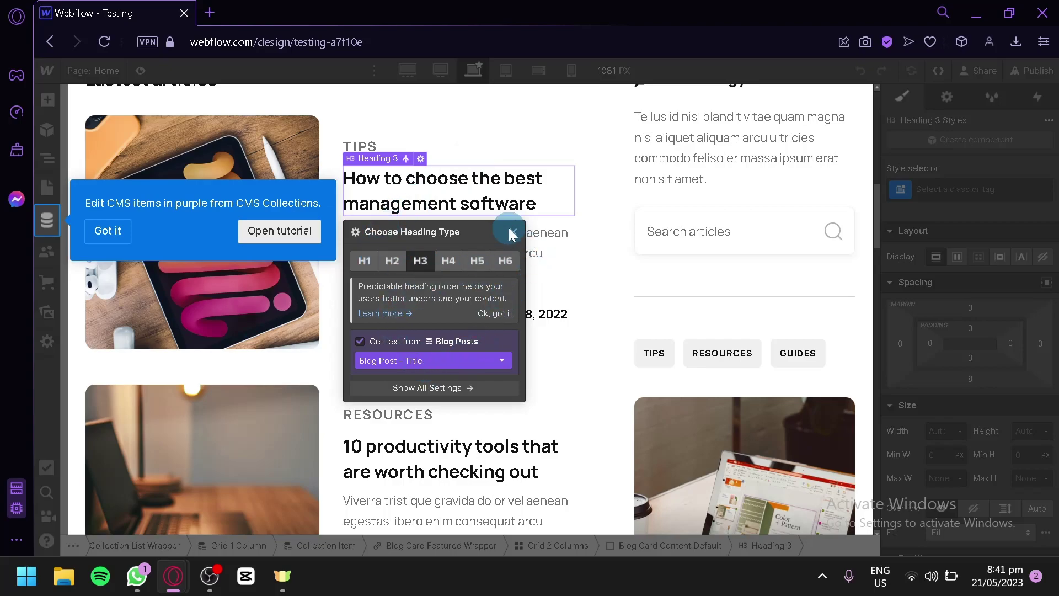
{"action": "left_click", "coordinate": [140, 230]}
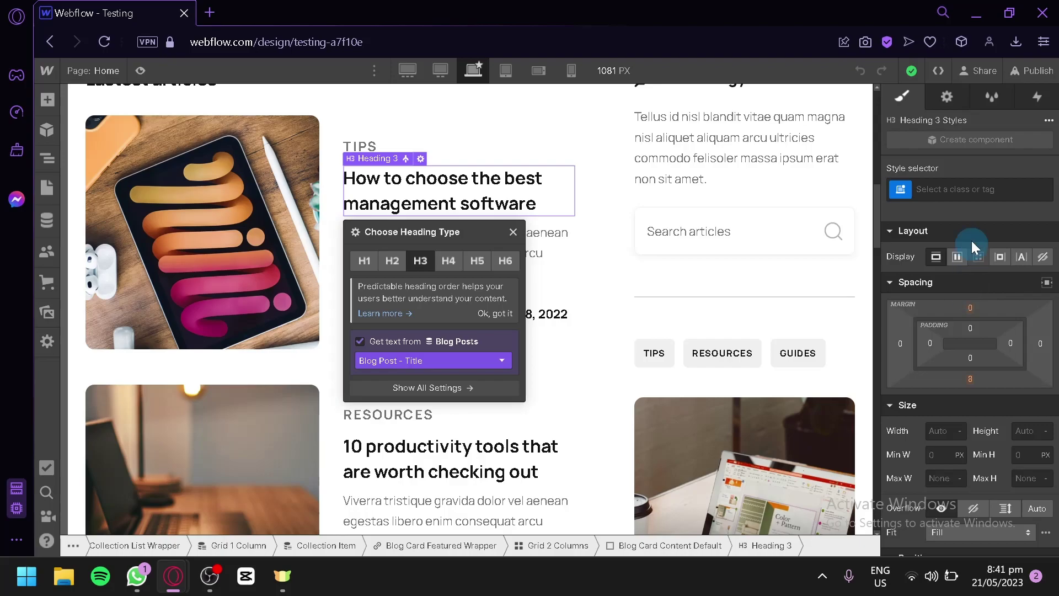
- Review the heading's settings, Style Manager, interactions and Heading 3 styles, then close its heading-type options
{"action": "left_click", "coordinate": [958, 105]}
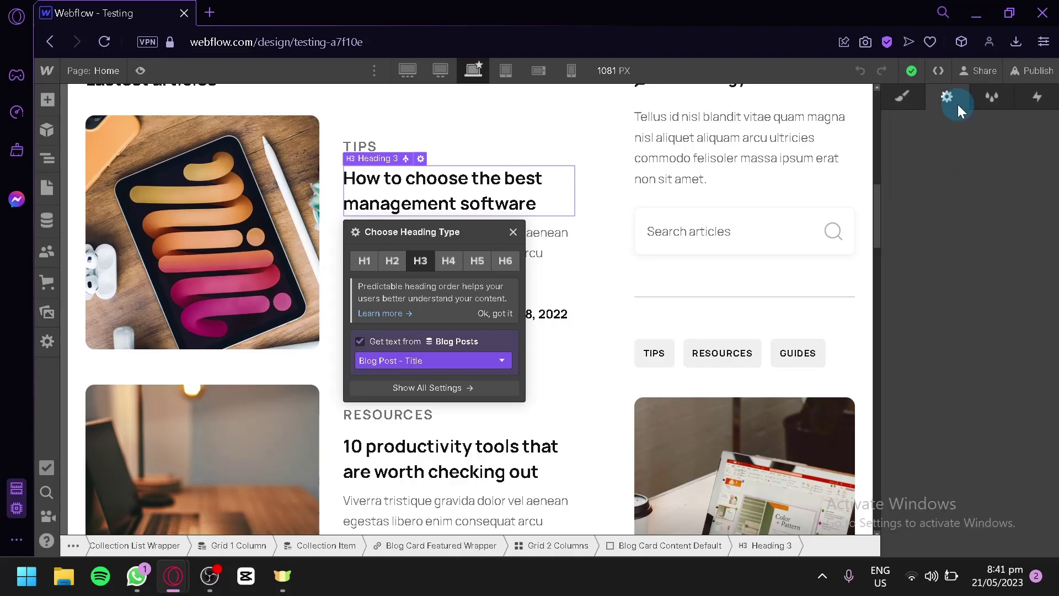
{"action": "left_click", "coordinate": [993, 98]}
{"action": "left_click", "coordinate": [1038, 98]}
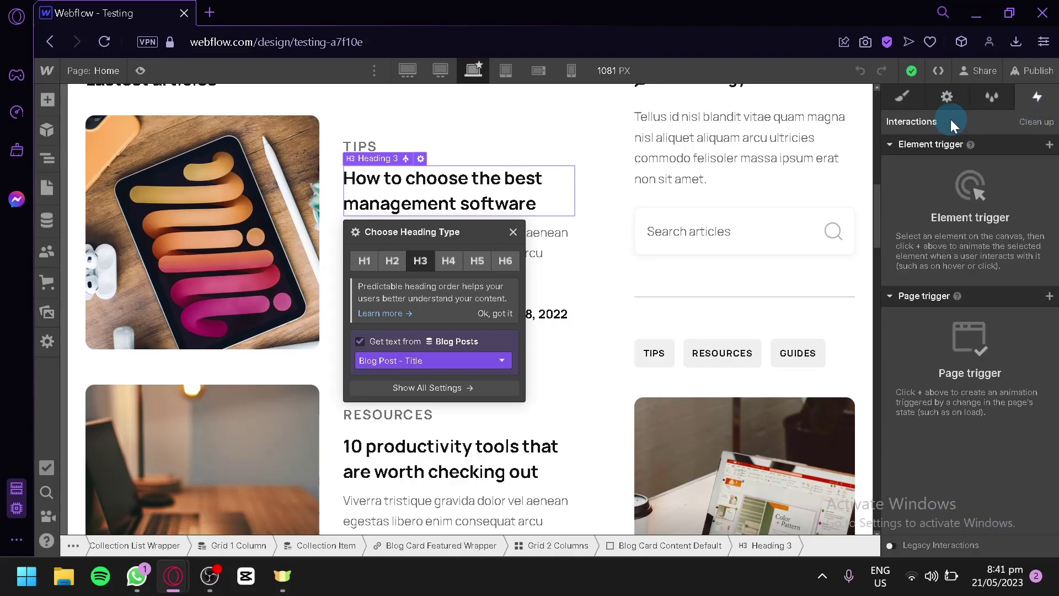
{"action": "left_click", "coordinate": [905, 100]}
{"action": "scroll", "coordinate": [938, 257], "scroll_direction": "down", "scroll_amount": 8}
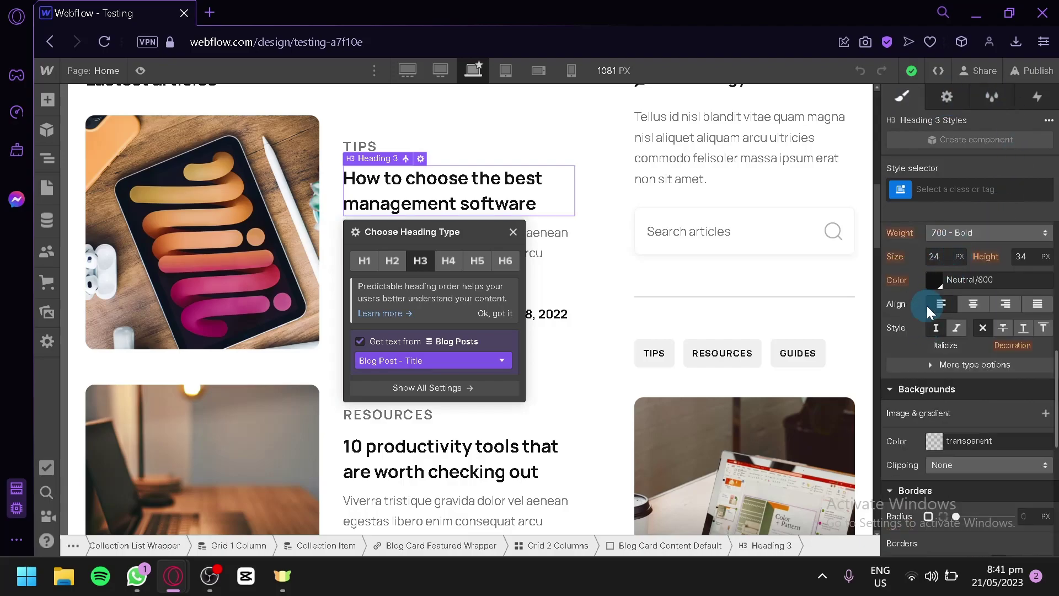
{"action": "scroll", "coordinate": [927, 306], "scroll_direction": "down", "scroll_amount": 6}
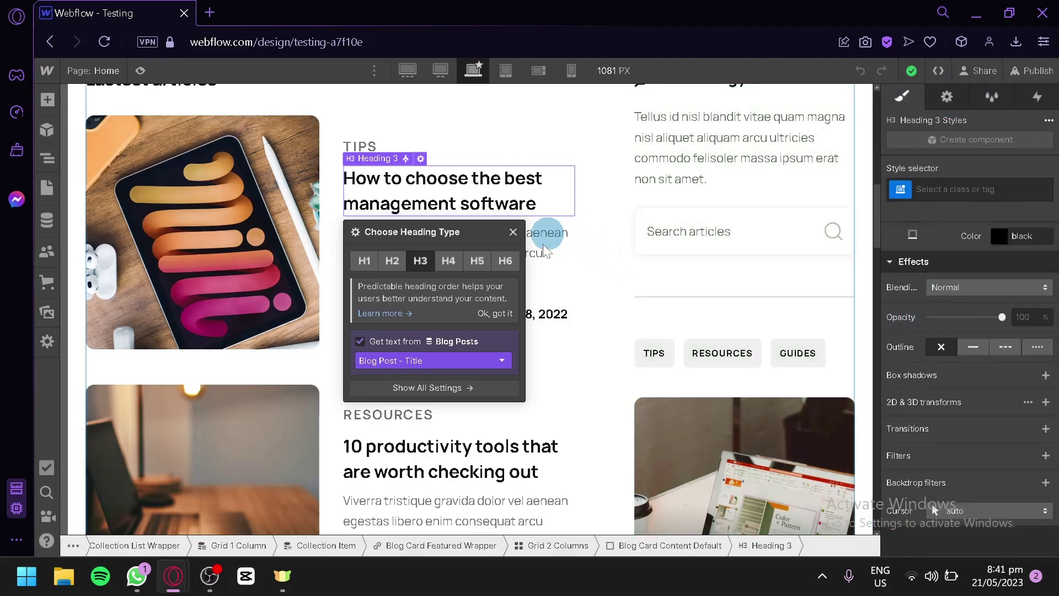
{"action": "left_click", "coordinate": [545, 251]}
{"action": "left_click", "coordinate": [662, 276]}
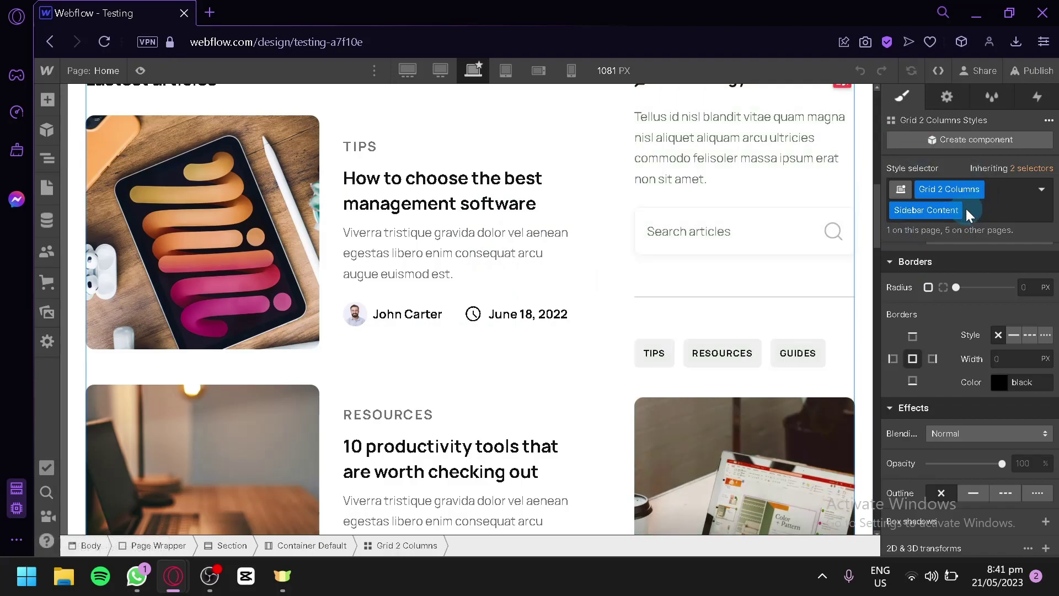
{"action": "scroll", "coordinate": [638, 296], "scroll_direction": "up", "scroll_amount": 10}
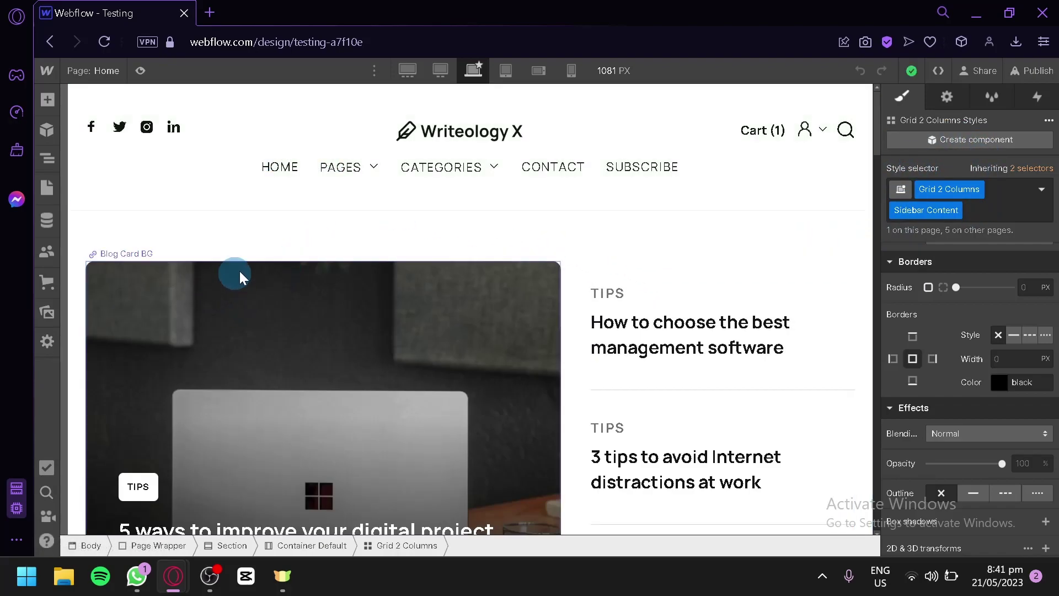
{"action": "scroll", "coordinate": [292, 234], "scroll_direction": "down", "scroll_amount": 12}
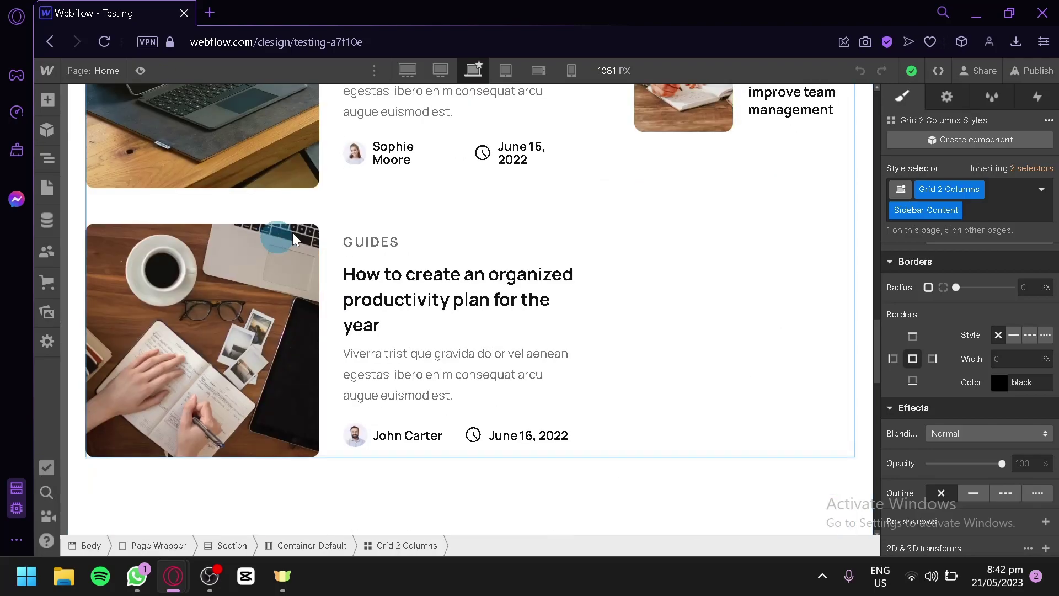
{"action": "scroll", "coordinate": [294, 239], "scroll_direction": "down", "scroll_amount": 10}
{"action": "scroll", "coordinate": [549, 298], "scroll_direction": "up", "scroll_amount": 4}
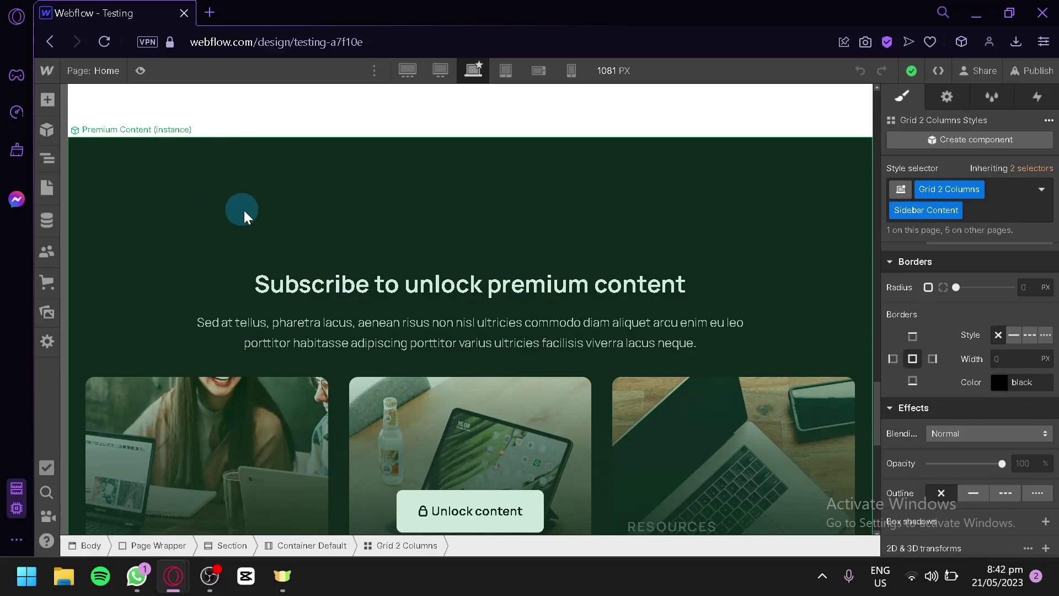
{"action": "scroll", "coordinate": [243, 216], "scroll_direction": "down", "scroll_amount": 10}
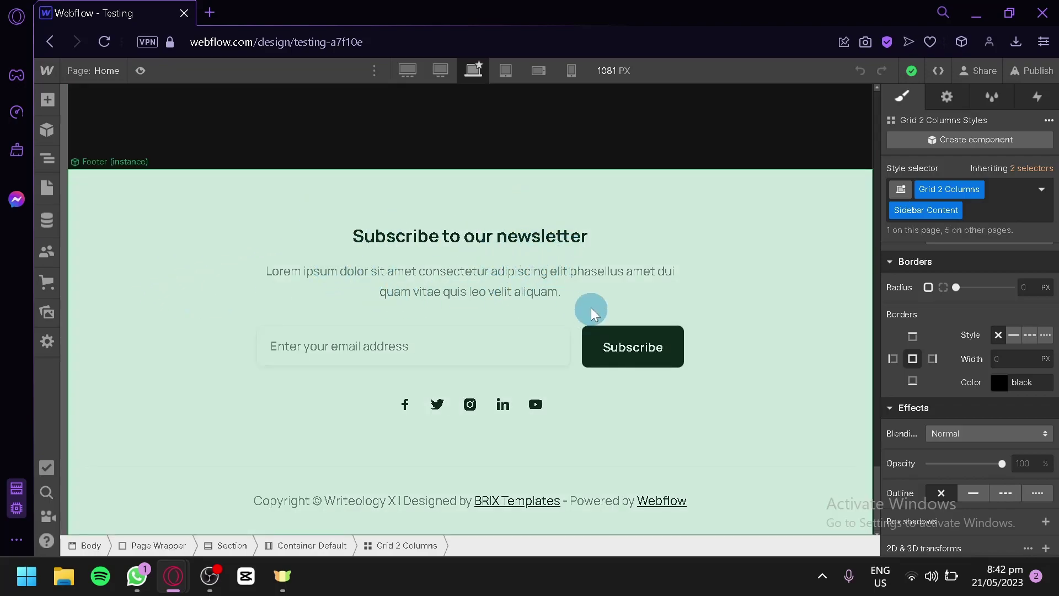
{"action": "scroll", "coordinate": [395, 334], "scroll_direction": "up", "scroll_amount": 3}
{"action": "scroll", "coordinate": [396, 333], "scroll_direction": "up", "scroll_amount": 20}
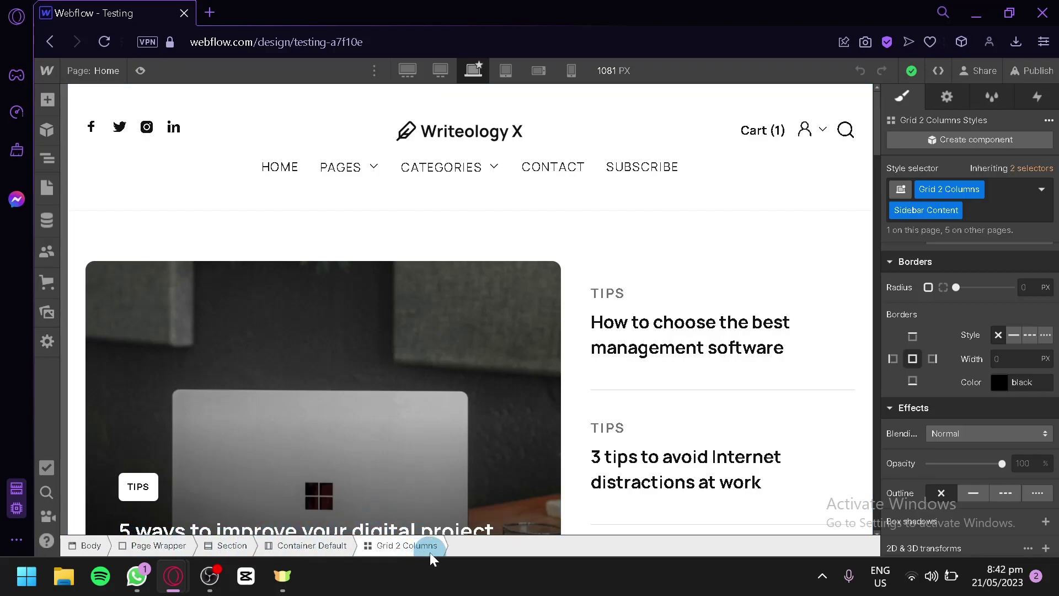
- Drag a Button element labelled 'Button Text' onto the home page below the hero post card
{"action": "left_click", "coordinate": [49, 104]}
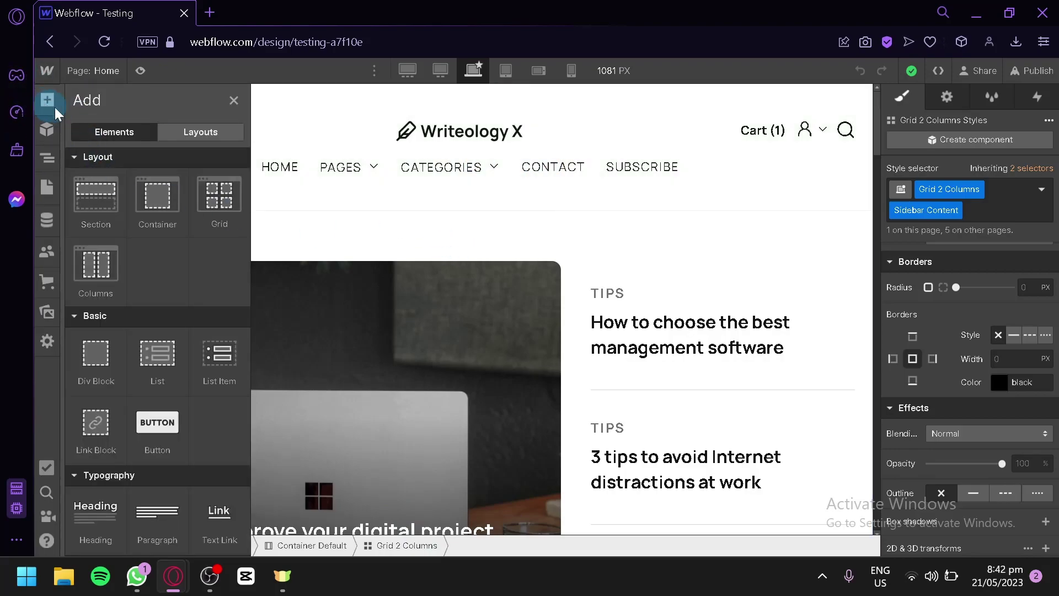
{"action": "left_click", "coordinate": [110, 136]}
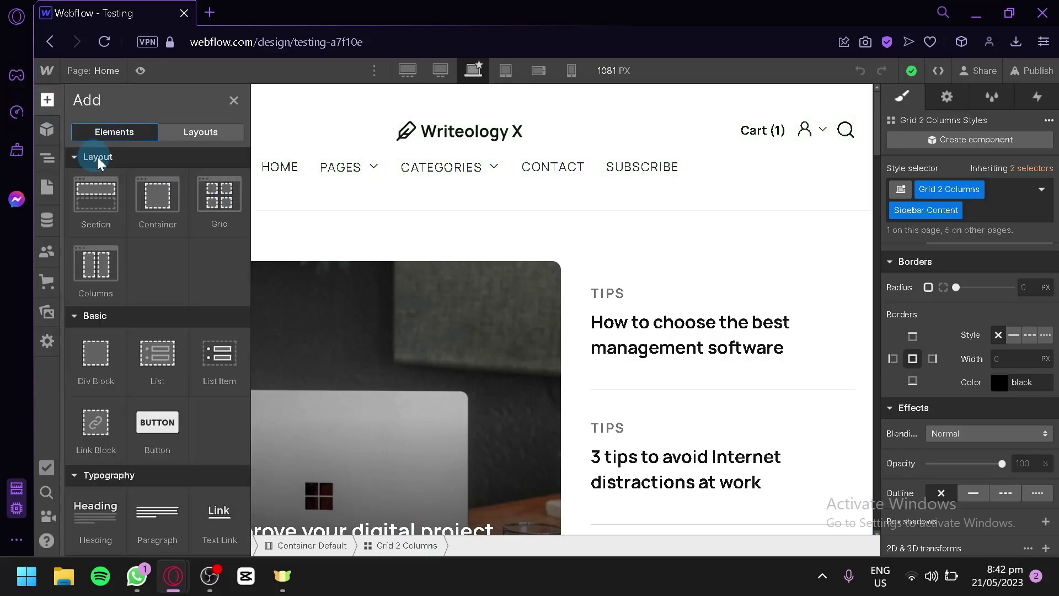
{"action": "scroll", "coordinate": [218, 264], "scroll_direction": "down", "scroll_amount": 3}
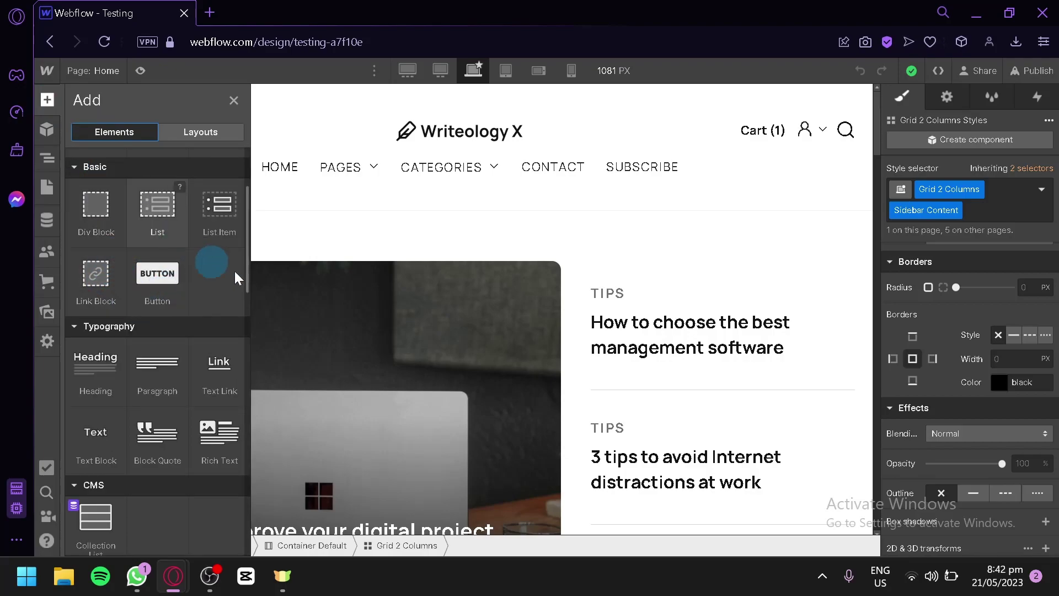
{"action": "scroll", "coordinate": [378, 283], "scroll_direction": "down", "scroll_amount": 5}
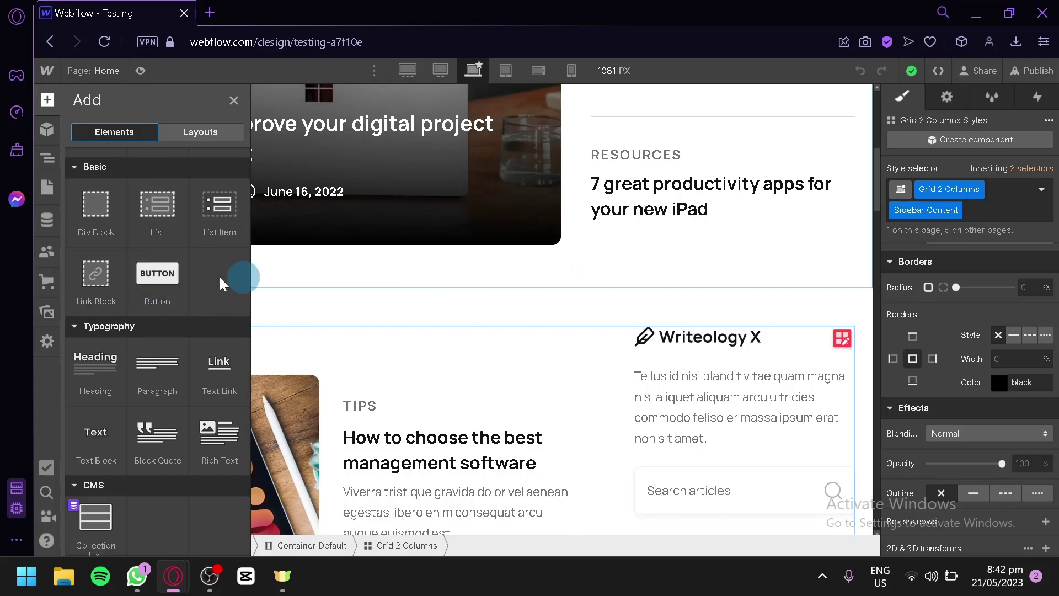
{"action": "left_click_drag", "start_coordinate": [154, 285], "coordinate": [680, 251]}
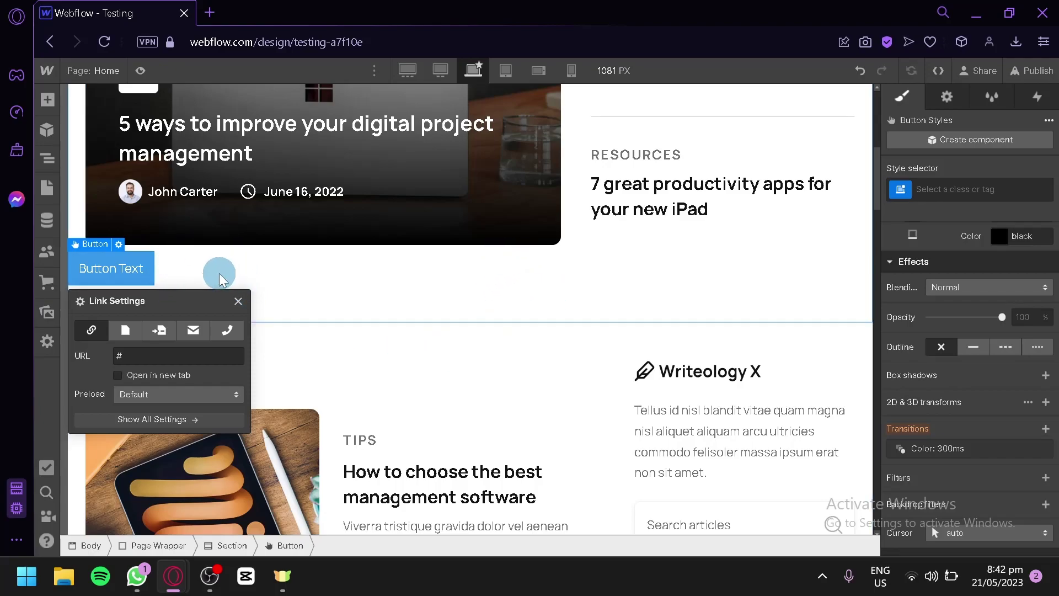
{"action": "double_click", "coordinate": [143, 275]}
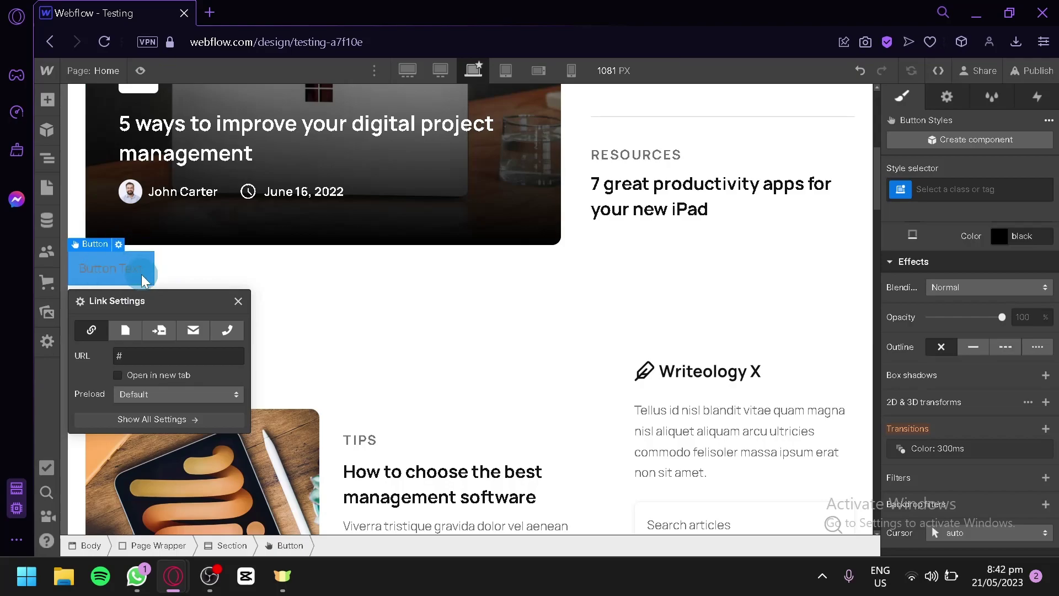
{"action": "left_click", "coordinate": [336, 280]}
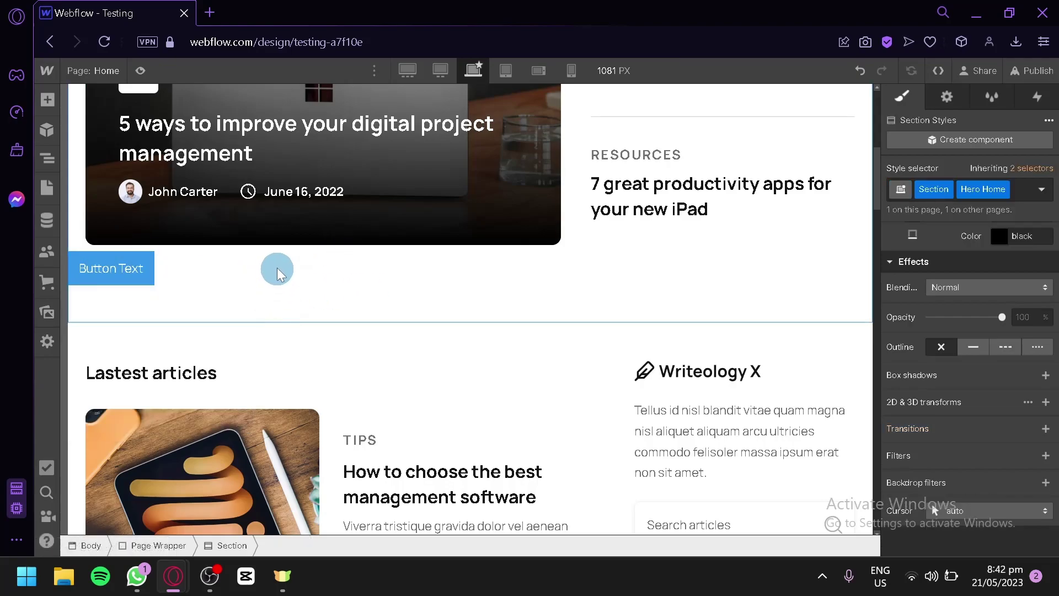
{"action": "left_click", "coordinate": [128, 276]}
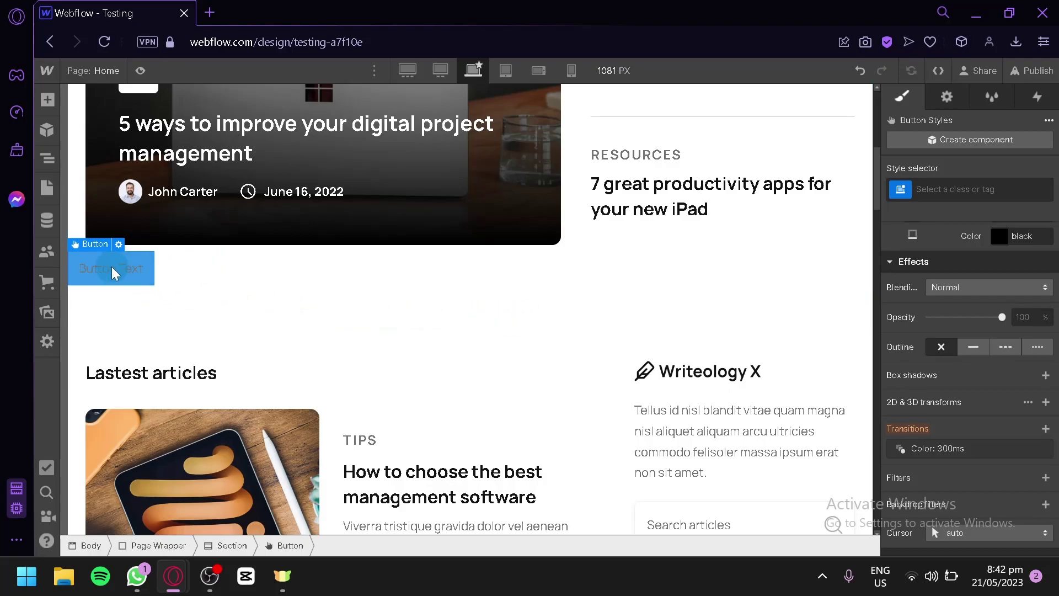
{"action": "scroll", "coordinate": [982, 321], "scroll_direction": "up", "scroll_amount": 10}
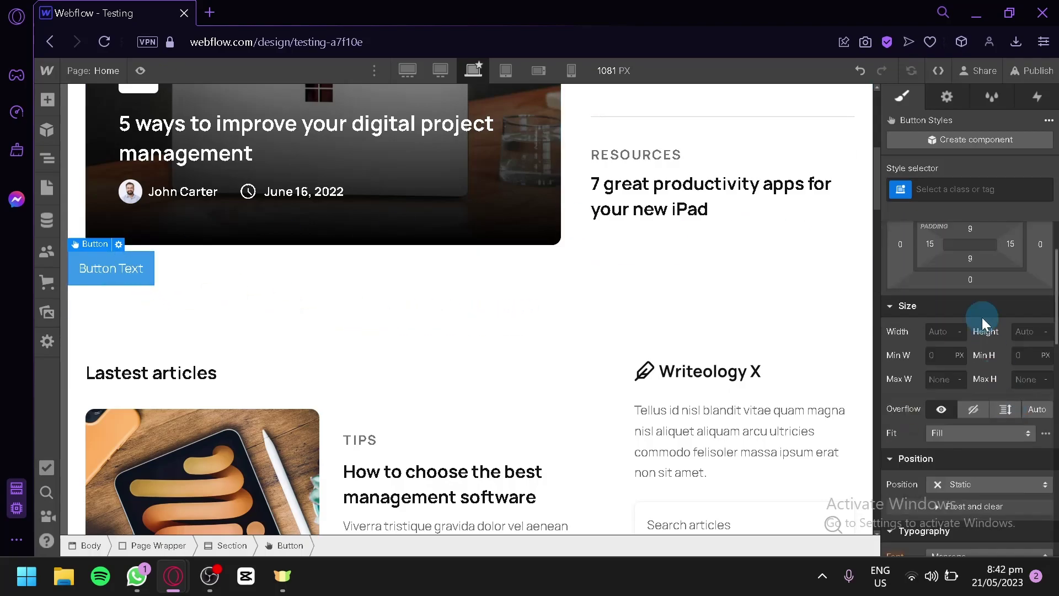
{"action": "left_click", "coordinate": [948, 110]}
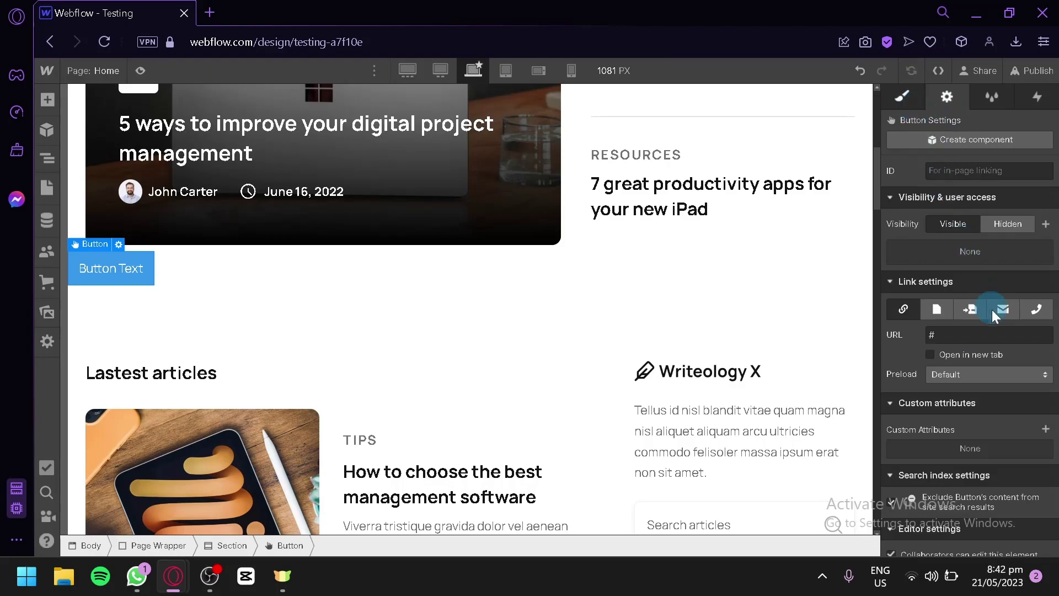
{"action": "key", "text": "s"}
{"action": "scroll", "coordinate": [967, 312], "scroll_direction": "down", "scroll_amount": 4}
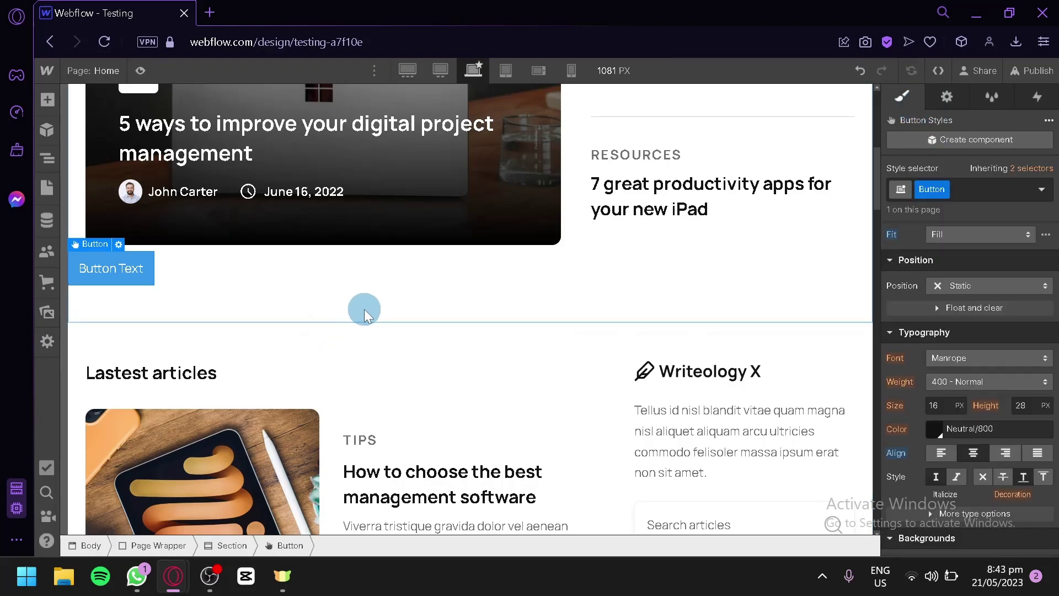
{"action": "scroll", "coordinate": [538, 304], "scroll_direction": "up", "scroll_amount": 7}
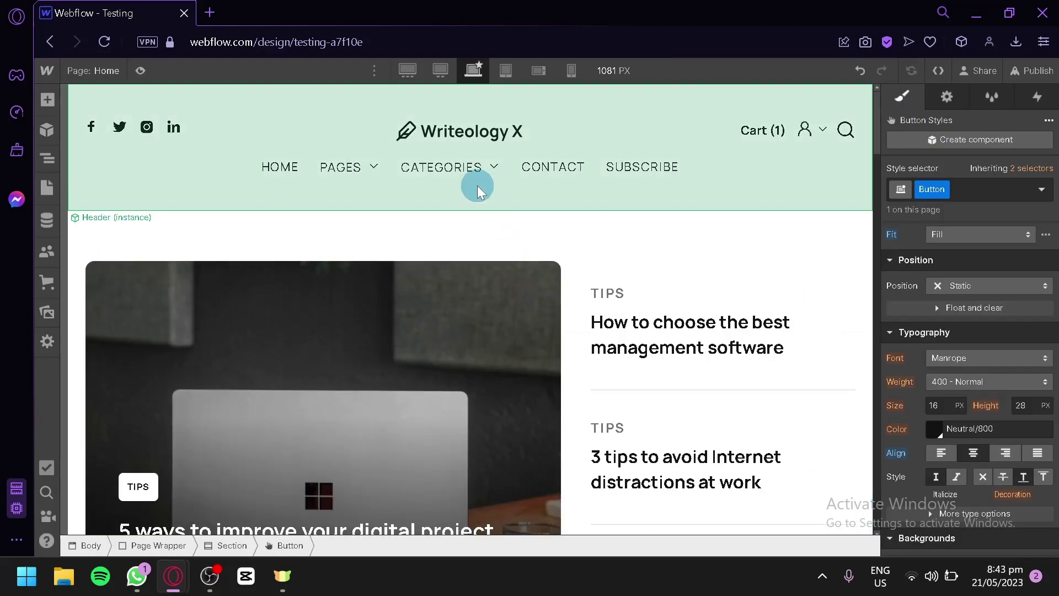
{"action": "scroll", "coordinate": [478, 184], "scroll_direction": "down", "scroll_amount": 5}
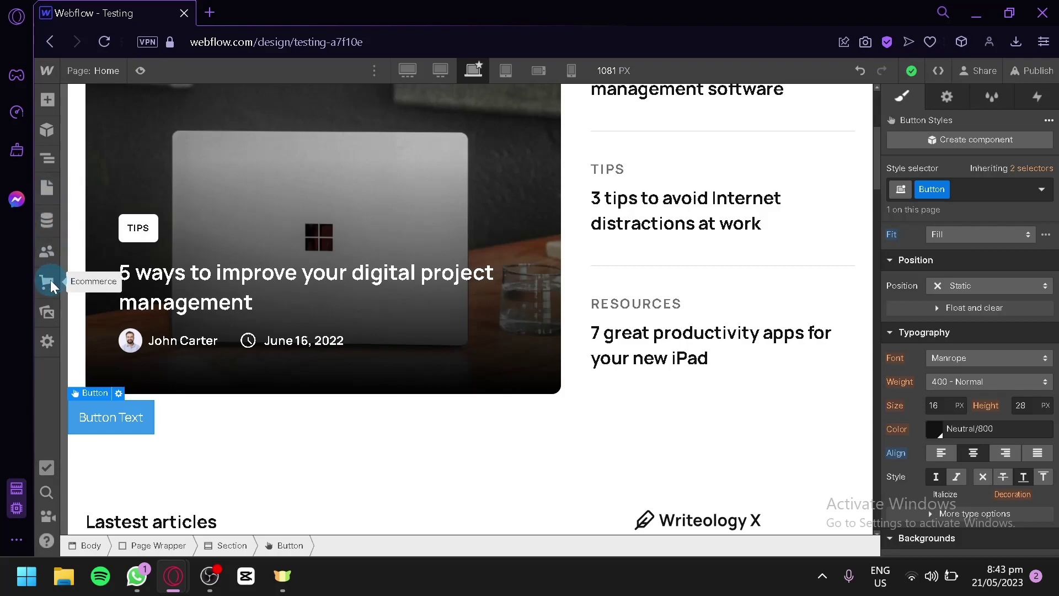
- Open and close the site settings panel, switching the preview to the 768 px tablet width
{"action": "left_click", "coordinate": [47, 341]}
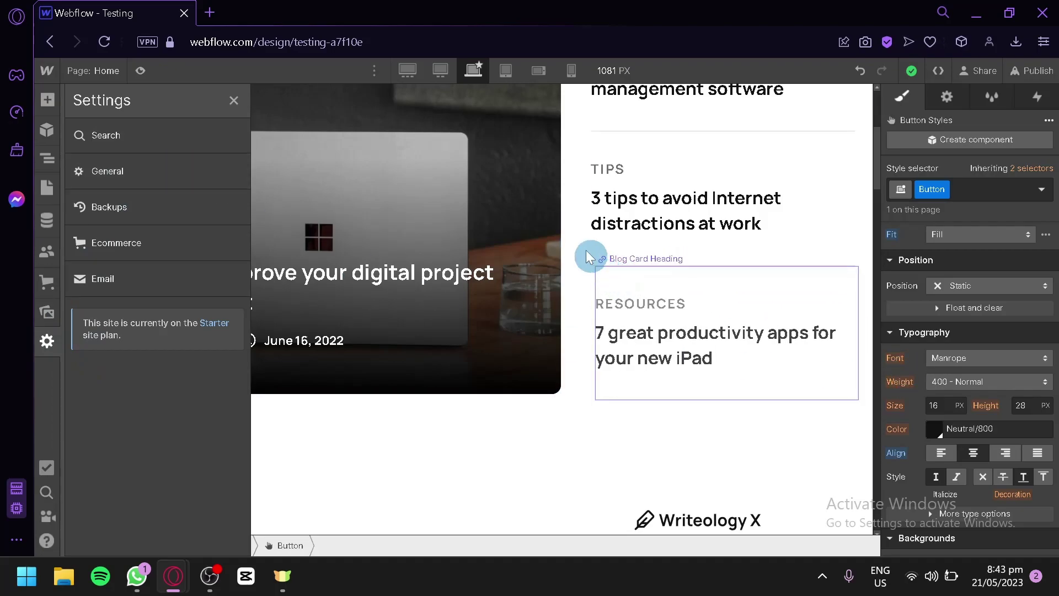
{"action": "left_click", "coordinate": [505, 71]}
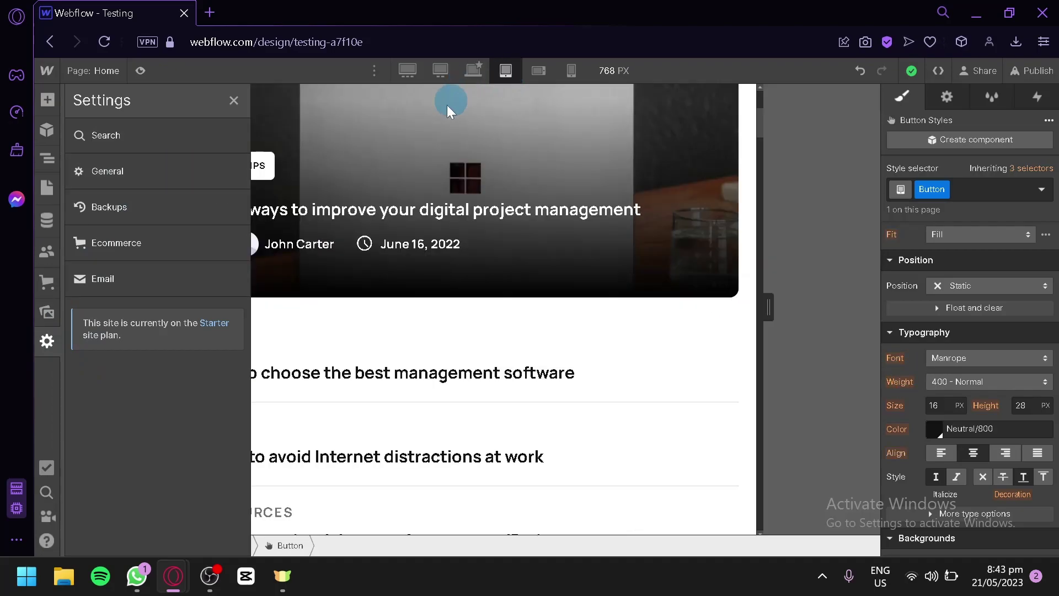
{"action": "left_click", "coordinate": [229, 98]}
{"action": "scroll", "coordinate": [414, 164], "scroll_direction": "up", "scroll_amount": 5}
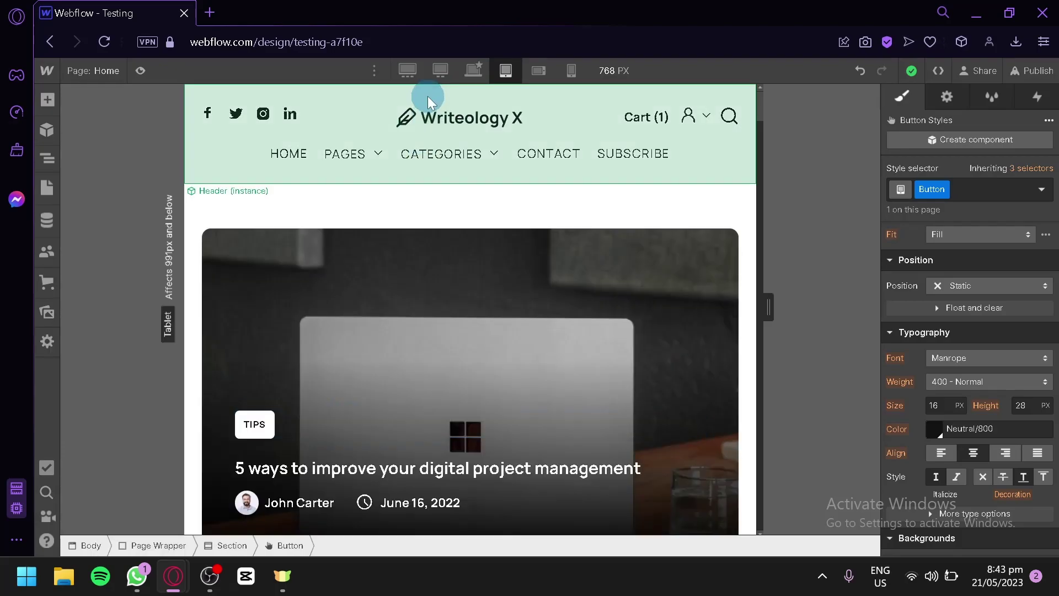
- Preview the page at large desktop, base 1081 px, 768 px tablet, then 568 px mobile landscape
{"action": "left_click", "coordinate": [400, 73]}
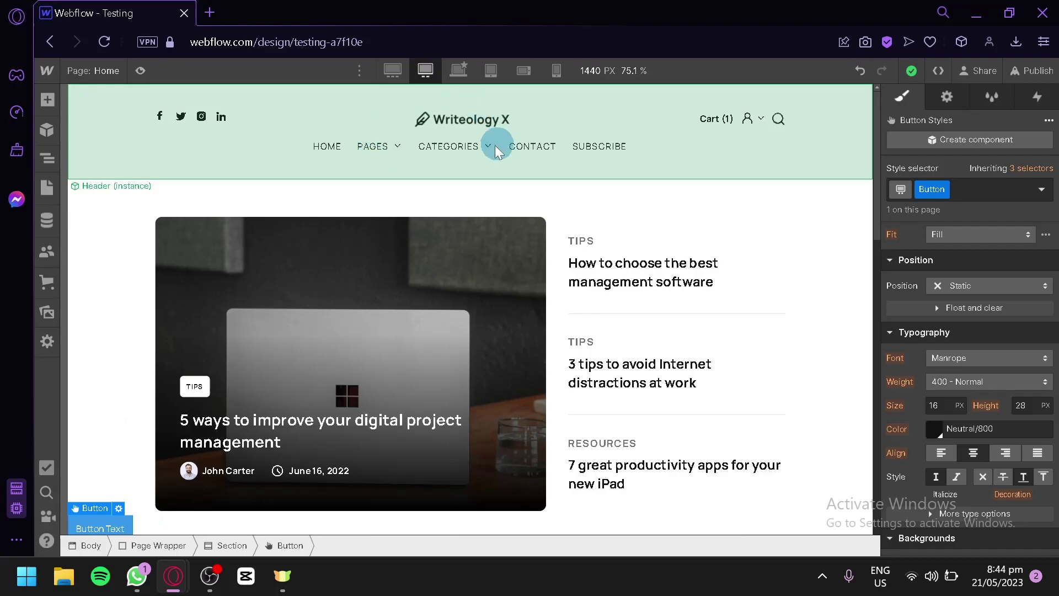
{"action": "left_click", "coordinate": [456, 74]}
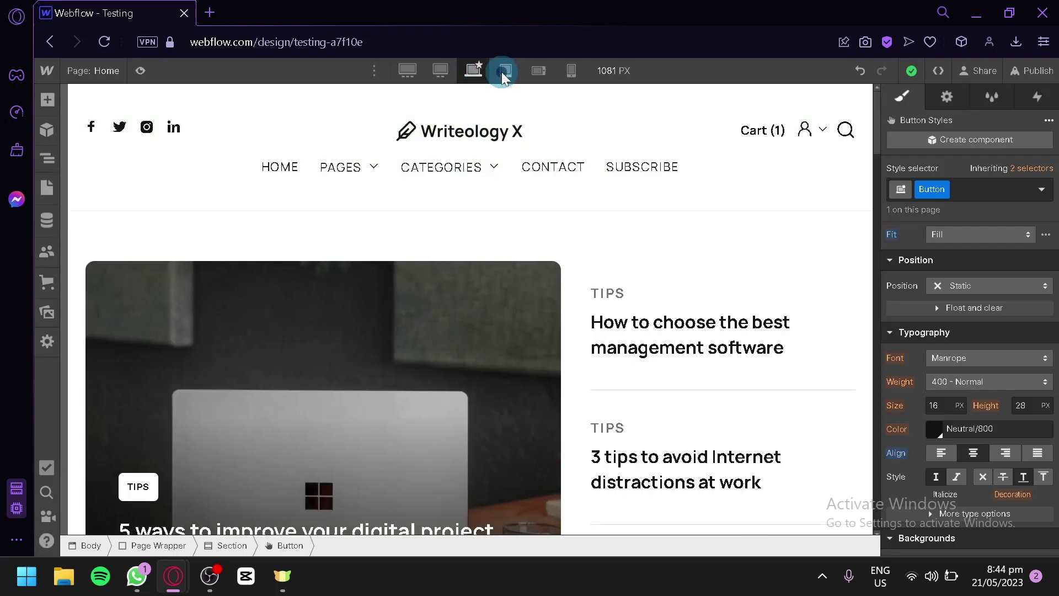
{"action": "left_click", "coordinate": [503, 71]}
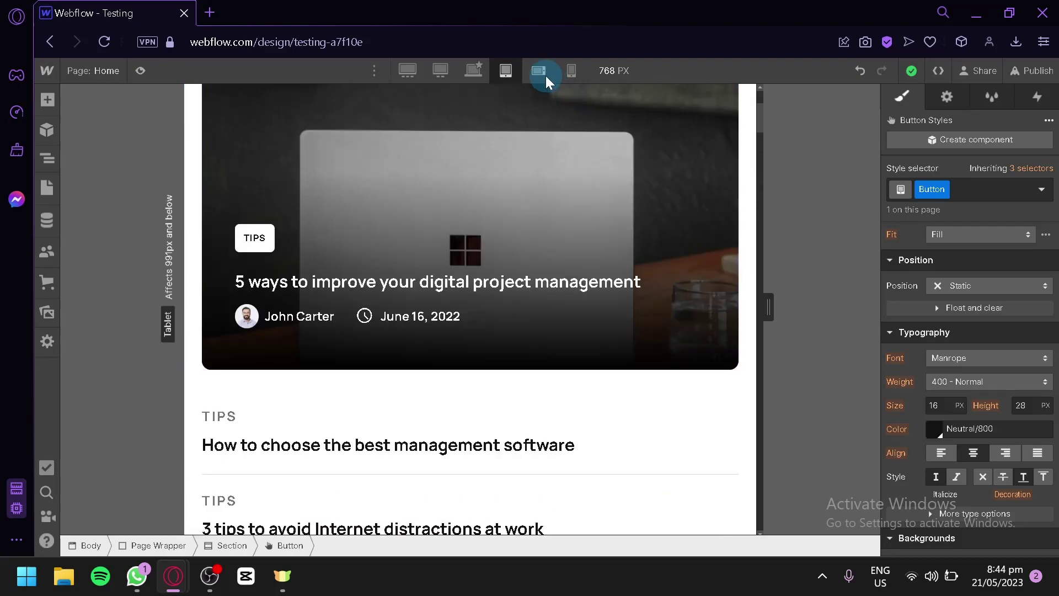
{"action": "left_click", "coordinate": [539, 71]}
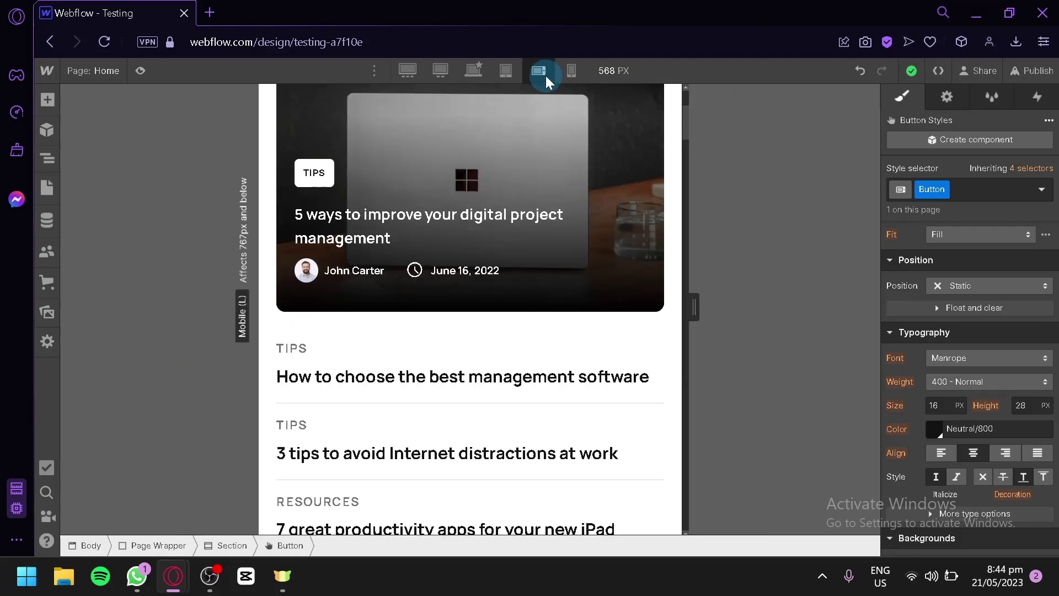